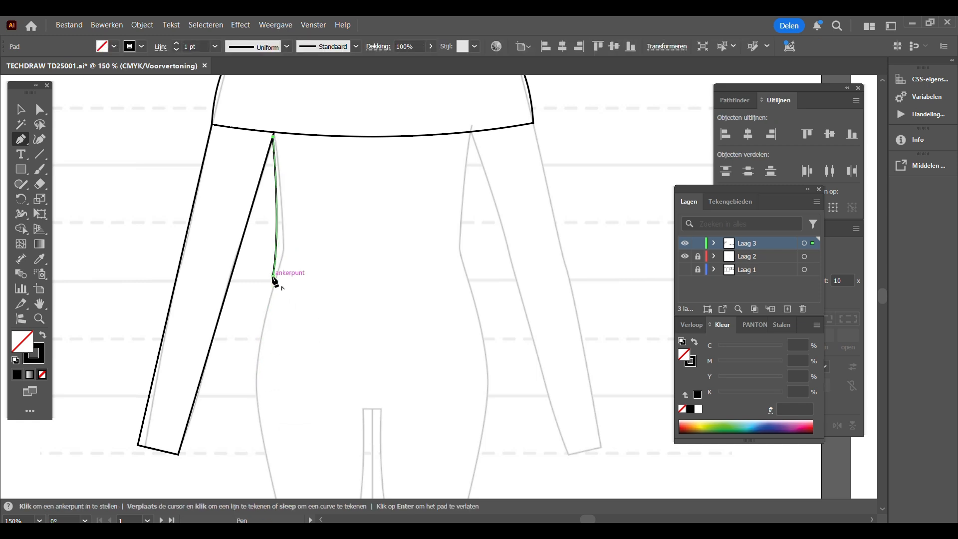
# Step: Draw the left side seam from the armpit over the hip, ending in a curved hem to the centre line
pyautogui.click(273, 277)
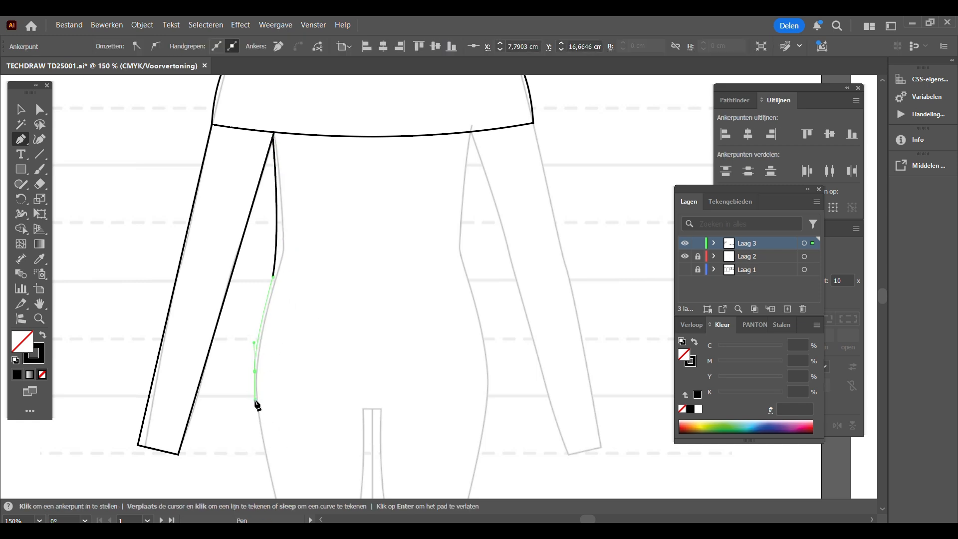
pyautogui.hotkey('ctrl', '-')
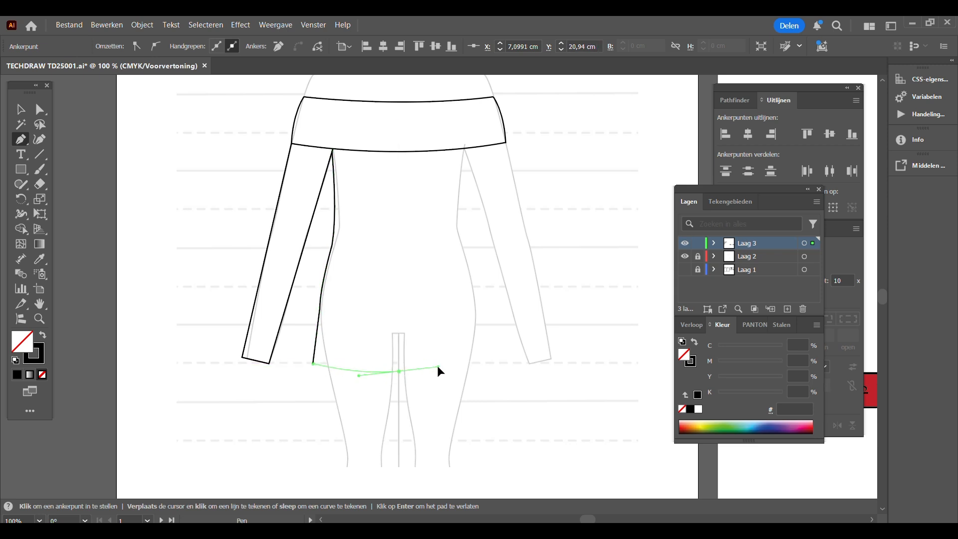
pyautogui.press('a')
pyautogui.moveTo(298, 355); pyautogui.dragTo(397, 389)
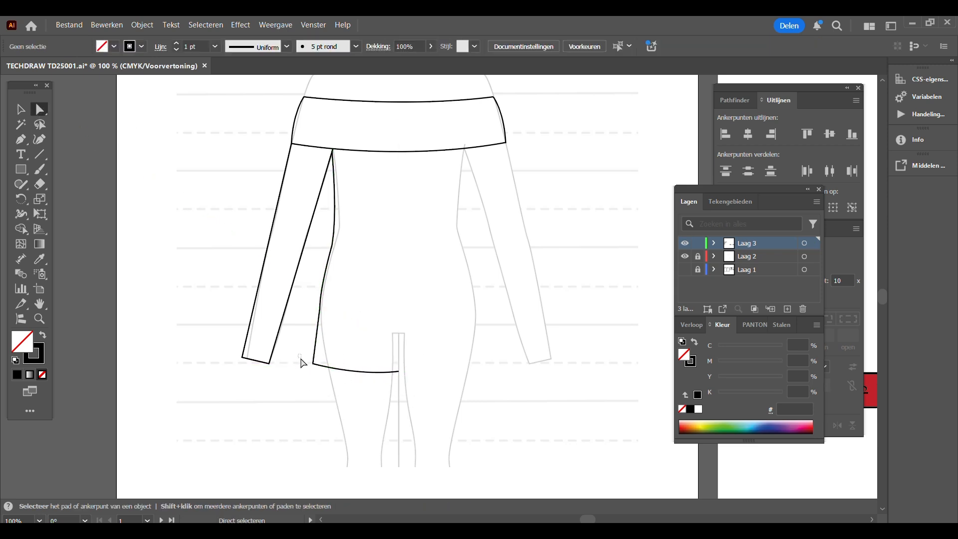
# Step: Draw a second skirt tier below the hem, with a slanted side and a curved hem about 3.2 cm wide to the centre line
pyautogui.press('p')
pyautogui.click(315, 363)
pyautogui.click(310, 401)
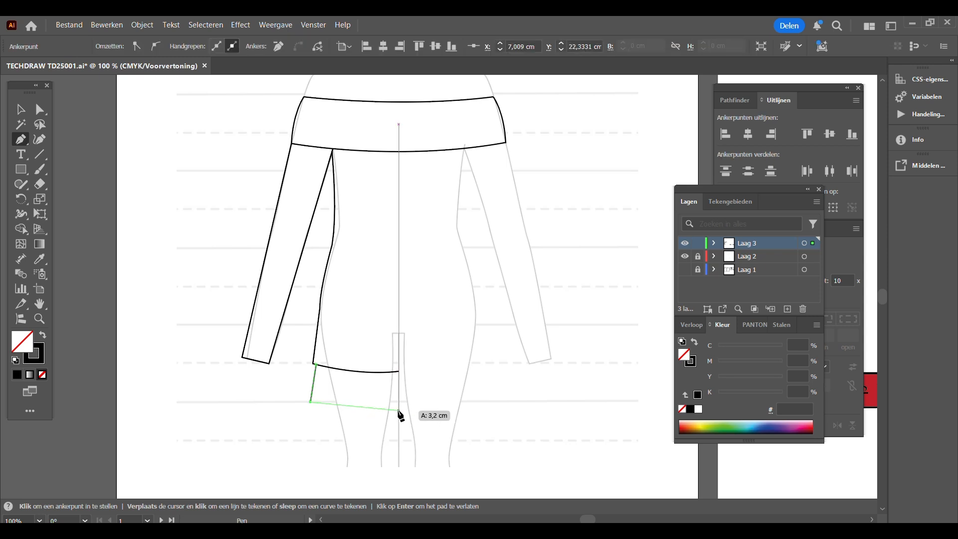
pyautogui.moveTo(446, 407); pyautogui.dragTo(449, 405)
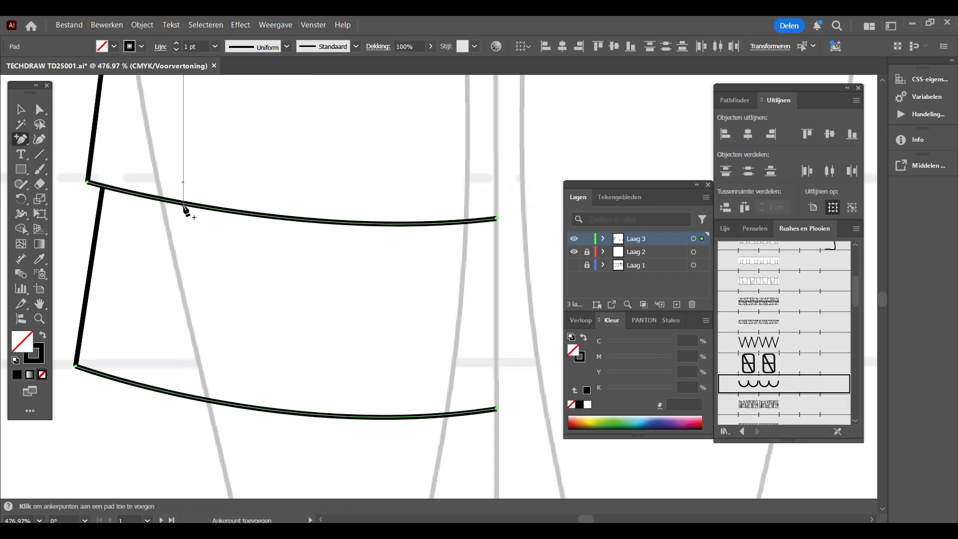
# Step: Add anchor points along the upper and lower hem curves of the skirt tiers
pyautogui.click(210, 402)
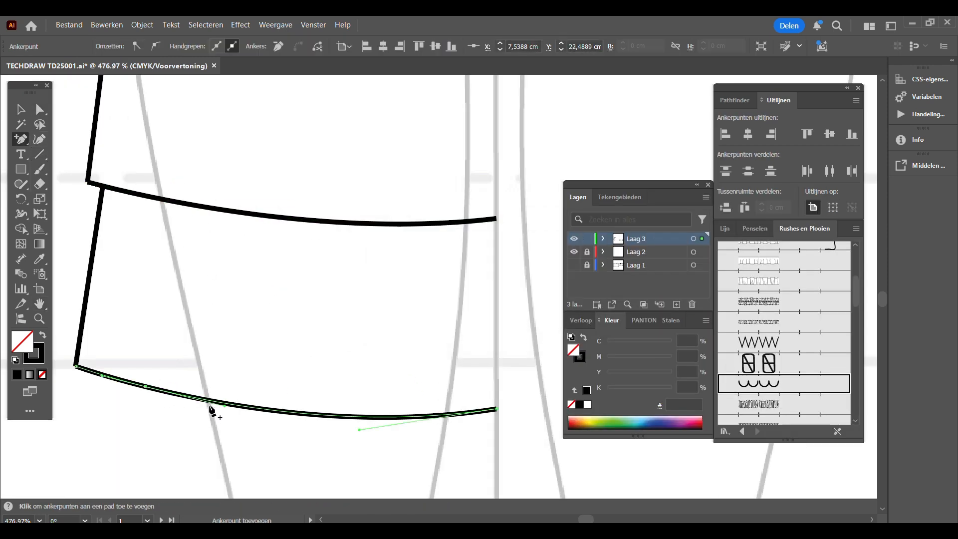
pyautogui.click(283, 216)
pyautogui.click(399, 417)
# Step: Shape the lower tier's hem into an irregular wave by adjusting its anchor points and handles
pyautogui.press('a')
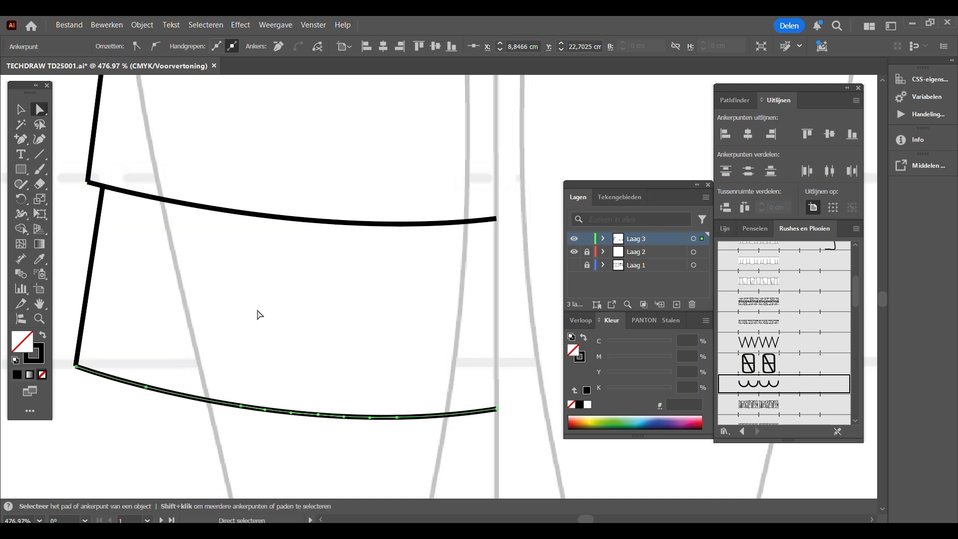
pyautogui.moveTo(172, 396); pyautogui.dragTo(181, 390)
pyautogui.moveTo(248, 415); pyautogui.dragTo(203, 409)
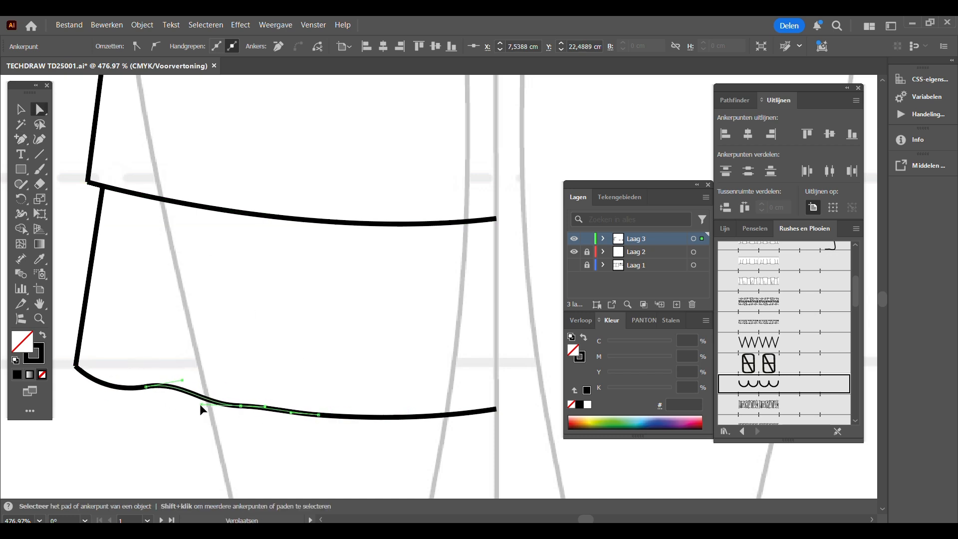
pyautogui.moveTo(321, 418); pyautogui.dragTo(362, 408)
pyautogui.moveTo(428, 416); pyautogui.dragTo(459, 444)
pyautogui.click(430, 410)
pyautogui.moveTo(319, 414); pyautogui.dragTo(309, 415)
pyautogui.moveTo(370, 400)
pyautogui.mouseDown()
pyautogui.moveTo(374, 407)
pyautogui.moveTo(368, 392)
pyautogui.mouseUp()
pyautogui.moveTo(397, 418); pyautogui.dragTo(413, 424)
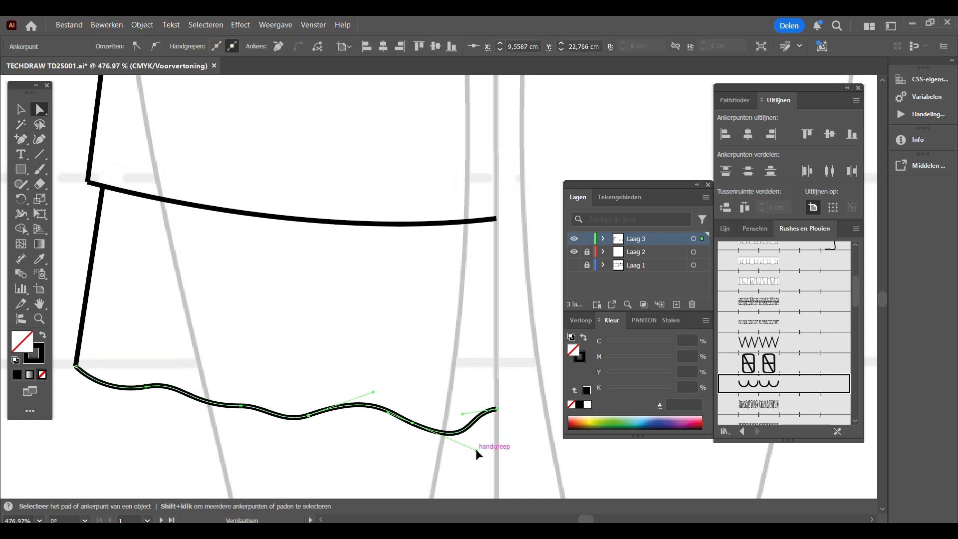
pyautogui.moveTo(475, 449); pyautogui.dragTo(459, 439)
pyautogui.click(422, 396)
pyautogui.click(133, 387)
# Step: Reshape the upper tier's hem into a matching wavy line
pyautogui.click(171, 201)
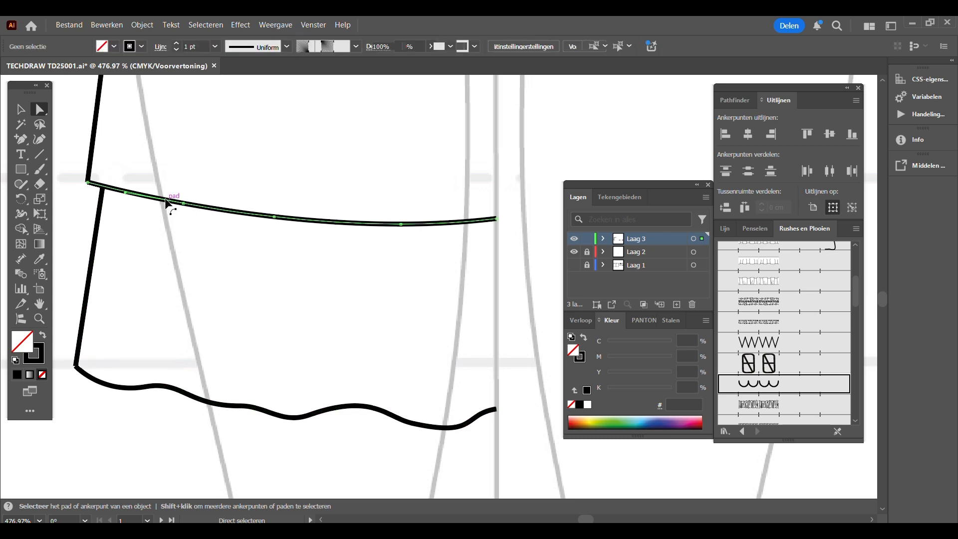
pyautogui.moveTo(229, 213); pyautogui.dragTo(464, 246)
pyautogui.click(496, 218)
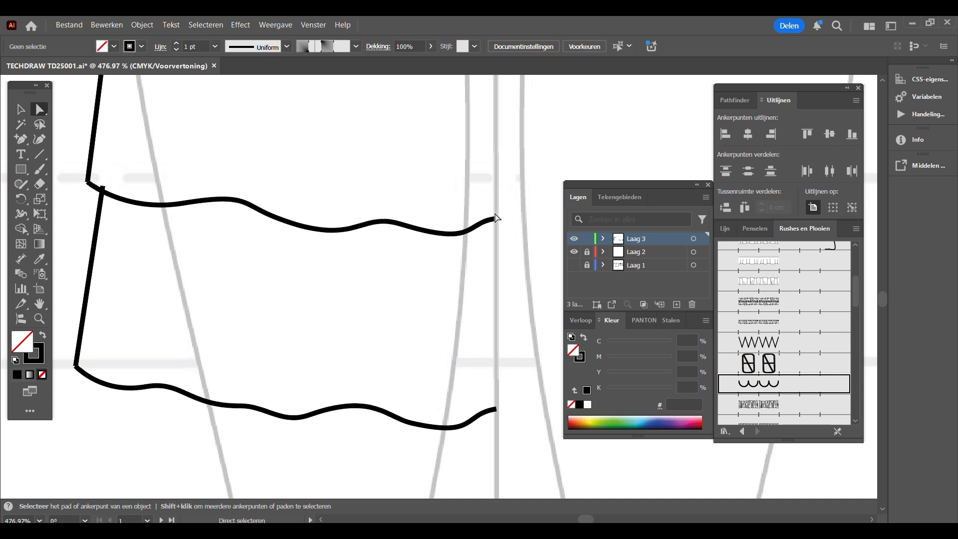
# Step: Apply a pattern brush to both wavy hem lines with a 0,25 pt stroke
pyautogui.click(24, 112)
pyautogui.moveTo(306, 202); pyautogui.dragTo(362, 419)
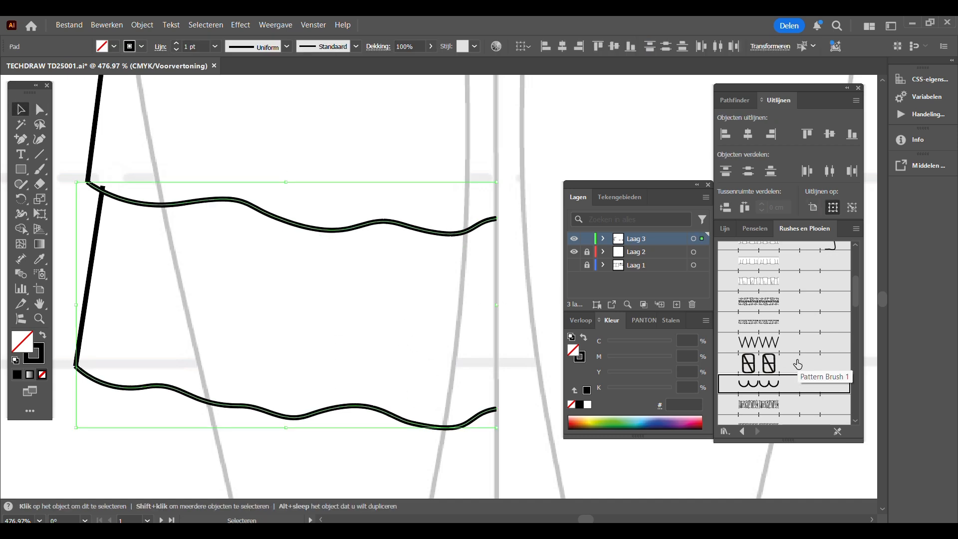
pyautogui.click(798, 364)
pyautogui.moveTo(855, 299); pyautogui.dragTo(853, 393)
pyautogui.click(818, 341)
pyautogui.click(725, 228)
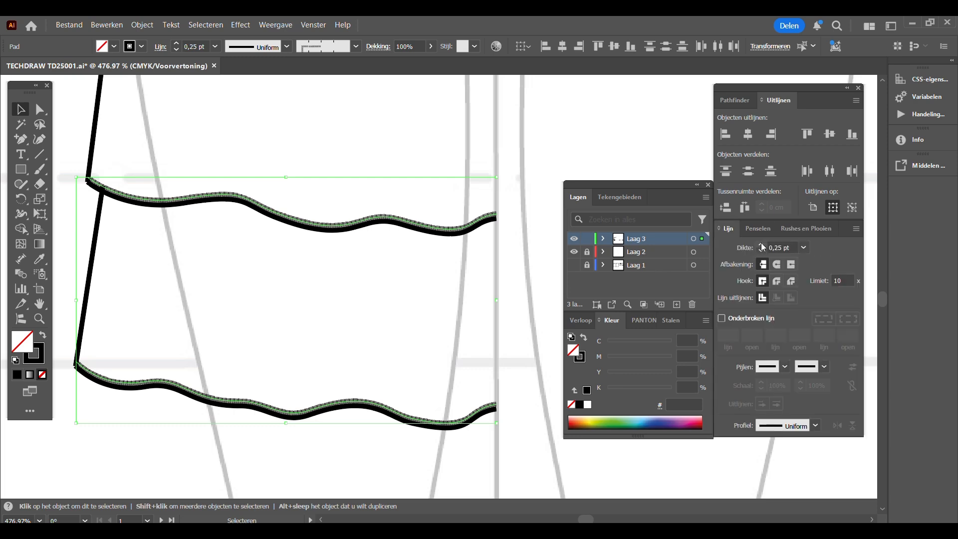
pyautogui.click(518, 336)
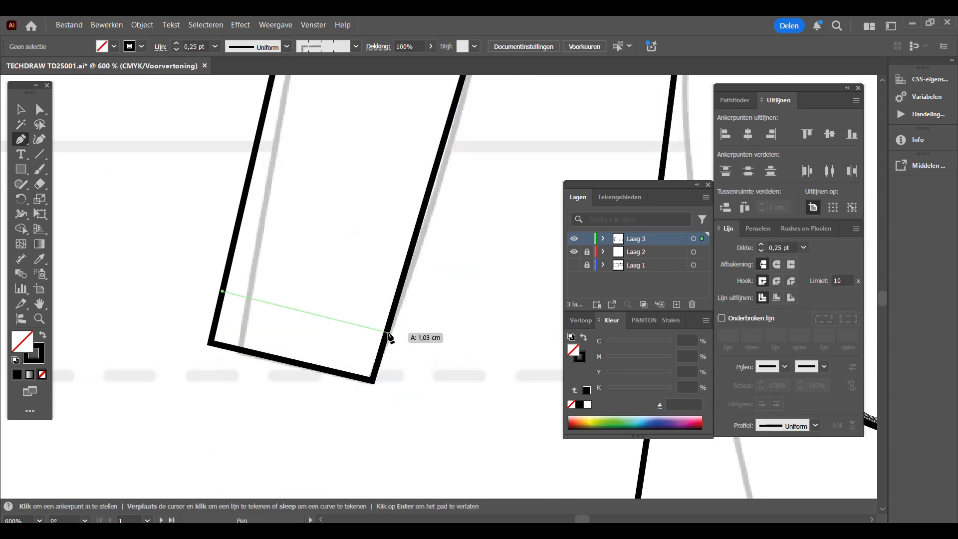
# Step: Draw a line about 1 cm long across the left sleeve above its cuff edge and apply Pattern Brush 15 as double stitching
pyautogui.click(388, 333)
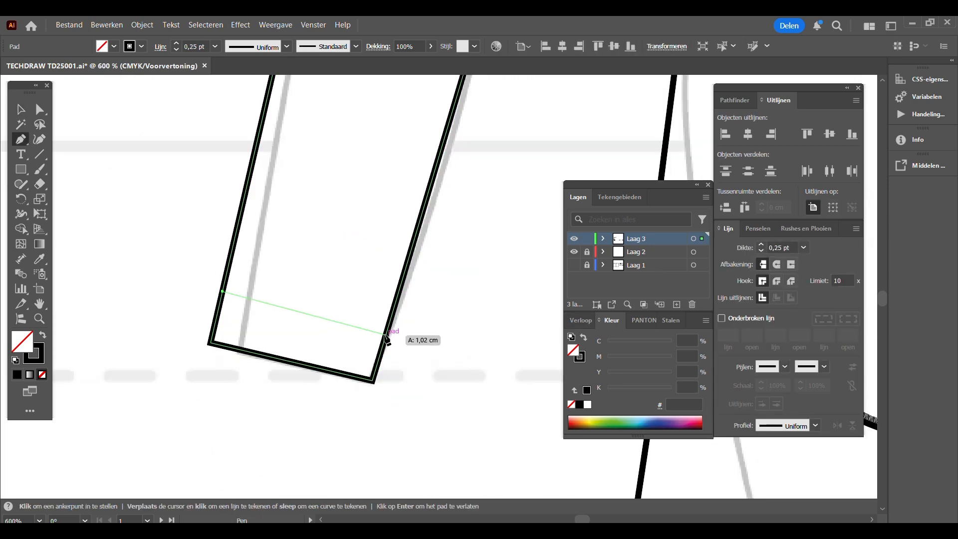
pyautogui.click(805, 228)
pyautogui.click(784, 416)
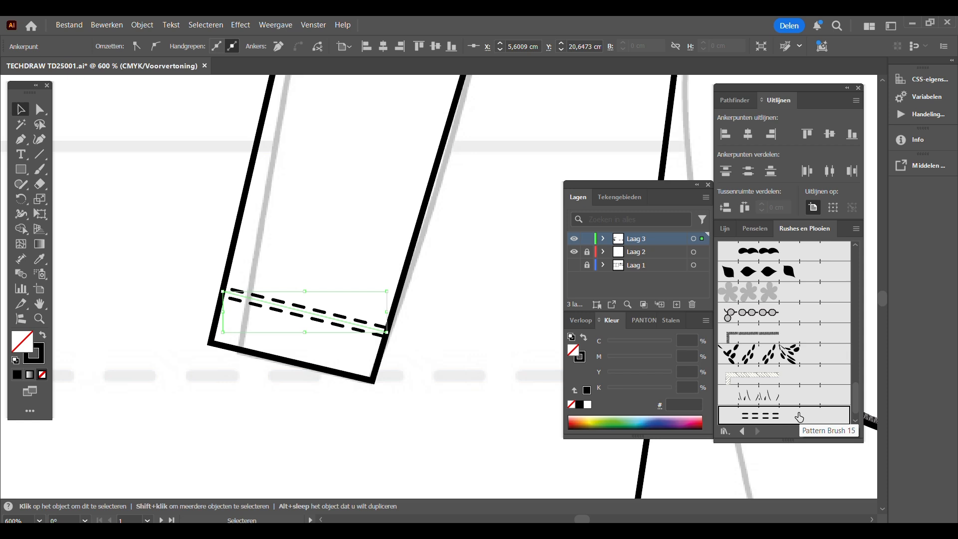
pyautogui.keyDown('ctrl'); pyautogui.click(433, 206); pyautogui.keyUp('ctrl')
# Step: Draw a slightly curved hip seam from the left side seam to the centre line above the ruffle tiers
pyautogui.hotkey('ctrl', '-')
pyautogui.hotkey('ctrl', '-')
pyautogui.hotkey('ctrl', '-')
pyautogui.hotkey('ctrl', '-')
pyautogui.hotkey('ctrl', '-')
pyautogui.click(39, 303)
pyautogui.moveTo(639, 167); pyautogui.dragTo(429, 230)
pyautogui.click(23, 143)
pyautogui.click(267, 309)
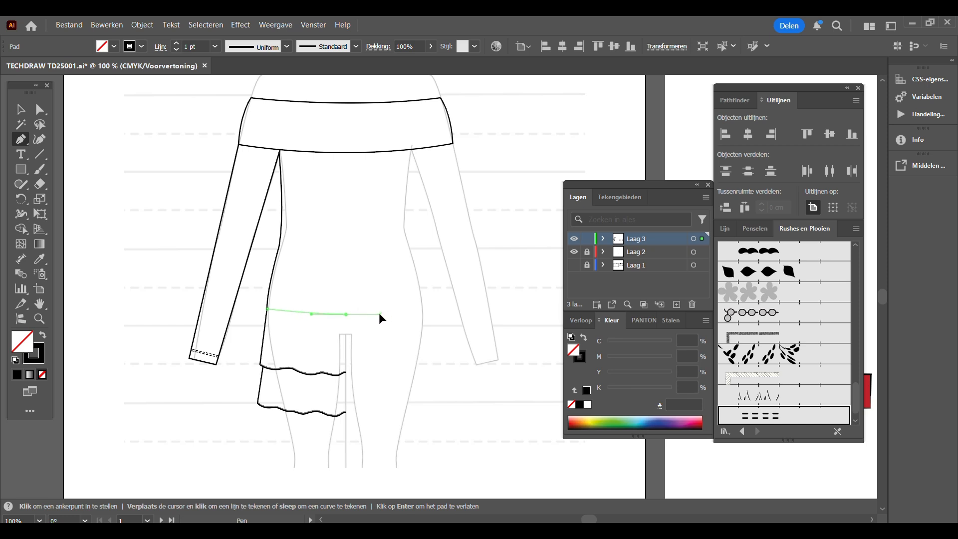
pyautogui.keyDown('ctrl'); pyautogui.click(347, 272); pyautogui.keyUp('ctrl')
# Step: Duplicate the left side seam, apply the gathering pattern brush to the copy and place it just inside the original
pyautogui.press('a')
pyautogui.moveTo(272, 226); pyautogui.dragTo(349, 274)
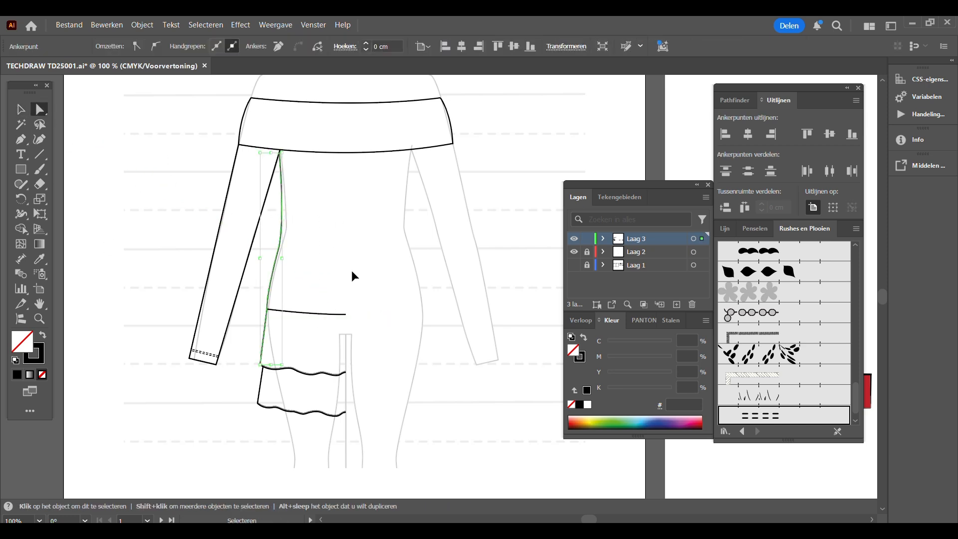
pyautogui.hotkey('ctrl', 'c')
pyautogui.hotkey('ctrl', 'v')
pyautogui.press('v')
pyautogui.moveTo(445, 229); pyautogui.dragTo(285, 171)
pyautogui.hotkey('ctrl', '+')
pyautogui.hotkey('ctrl', '+')
pyautogui.hotkey('ctrl', '+')
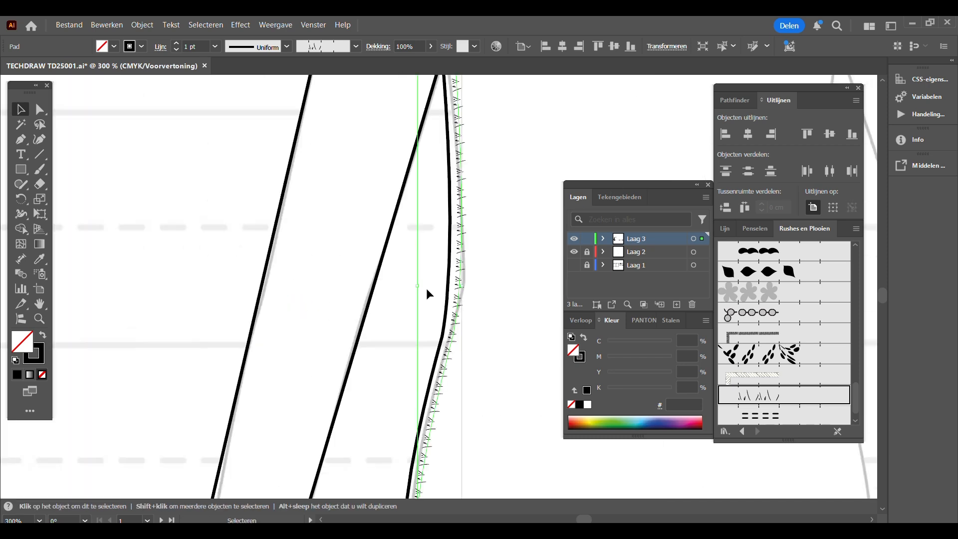
pyautogui.moveTo(417, 289)
pyautogui.mouseDown()
pyautogui.moveTo(408, 286)
pyautogui.moveTo(411, 299)
pyautogui.mouseUp()
# Step: Adjust the gathering line's anchor points and handles to follow the side seam from the armpit to the hip seam
pyautogui.press('a')
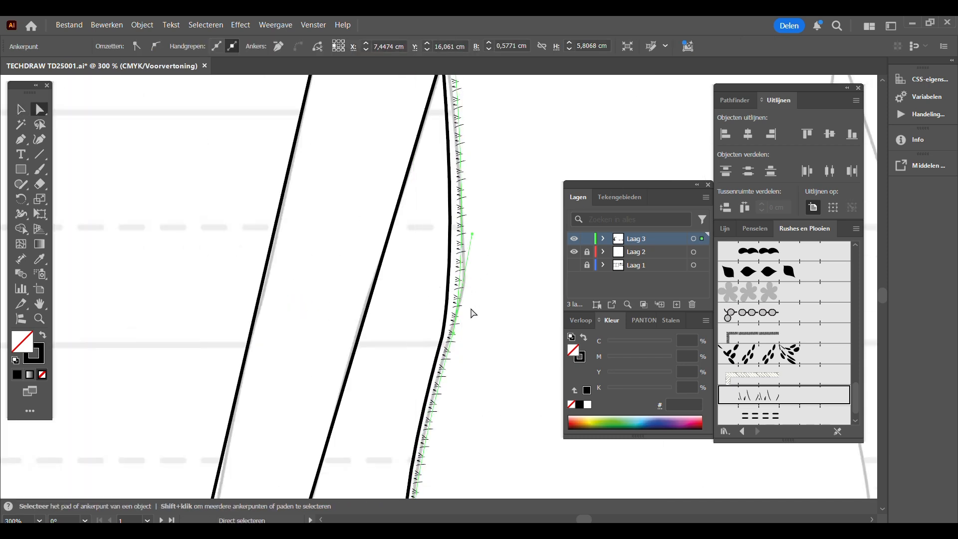
pyautogui.moveTo(454, 334); pyautogui.dragTo(449, 335)
pyautogui.hotkey('ctrl', 'shift', 'a')
pyautogui.moveTo(368, 159); pyautogui.dragTo(303, 292)
pyautogui.moveTo(384, 184); pyautogui.dragTo(382, 189)
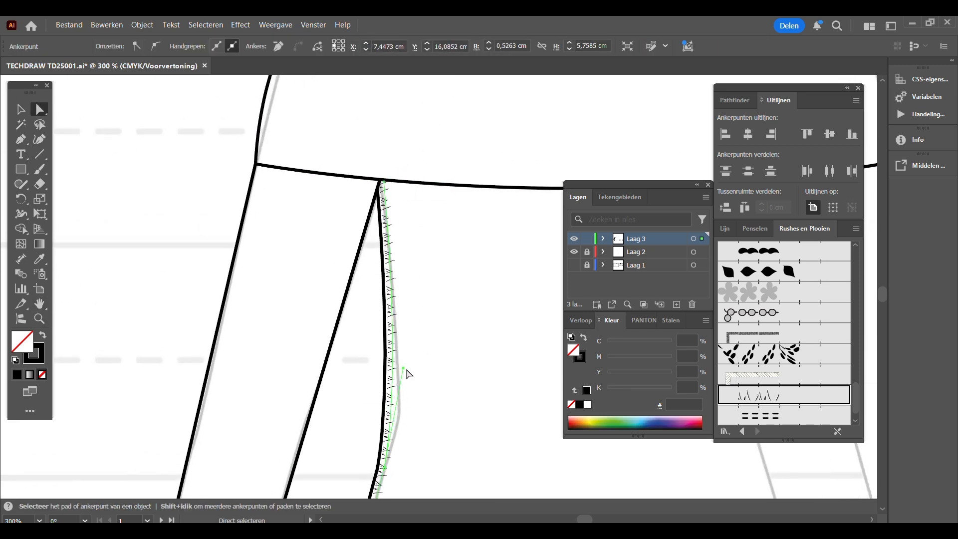
pyautogui.moveTo(400, 361); pyautogui.dragTo(401, 361)
pyautogui.hotkey('ctrl', 'shift', 'a')
pyautogui.moveTo(218, 433); pyautogui.dragTo(203, 216)
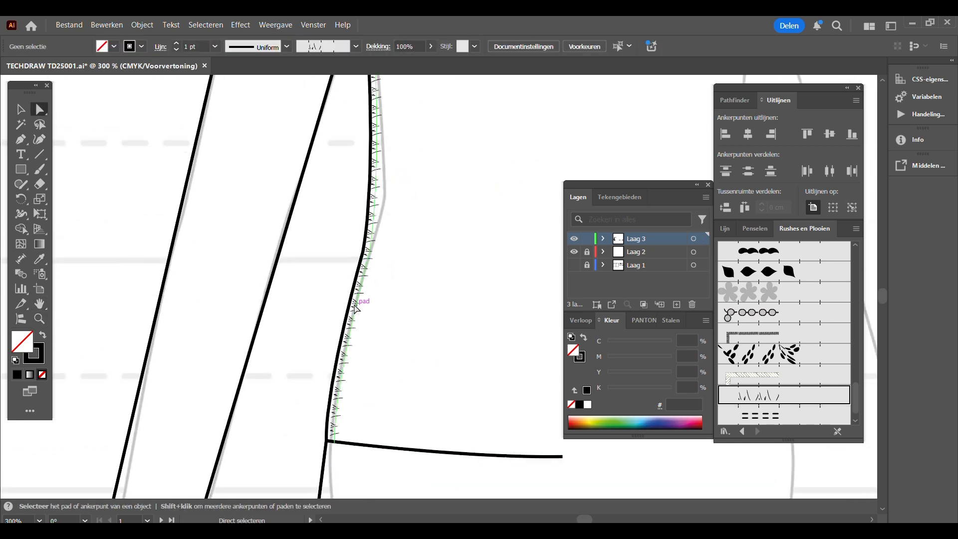
pyautogui.moveTo(335, 442); pyautogui.dragTo(335, 441)
pyautogui.moveTo(334, 384)
pyautogui.mouseDown()
pyautogui.moveTo(348, 380)
pyautogui.moveTo(333, 374)
pyautogui.moveTo(329, 441)
pyautogui.moveTo(343, 377)
pyautogui.mouseUp()
pyautogui.hotkey('ctrl', 'shift', 'a')
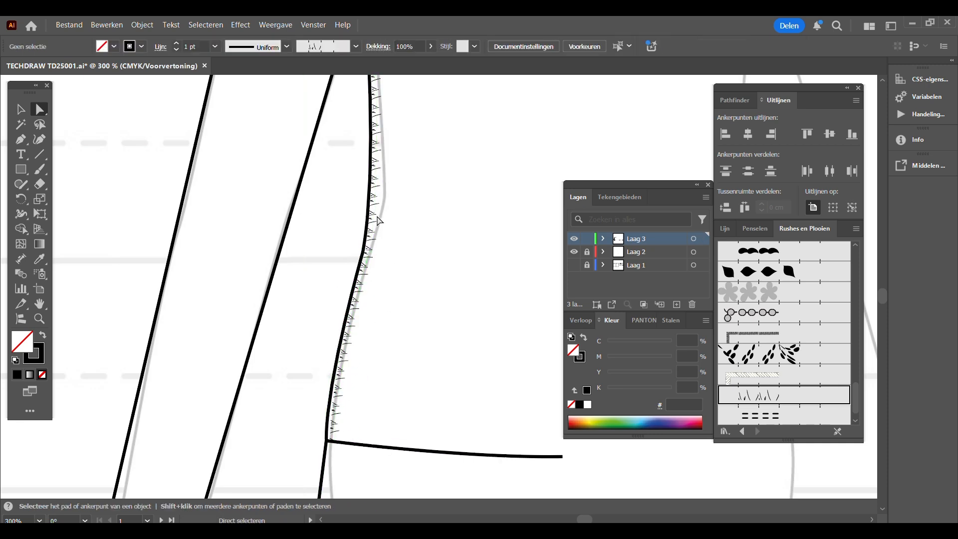
# Step: Set the gathering line's stroke to 2 pt and nudge it slightly to the right
pyautogui.click(375, 218)
pyautogui.click(725, 230)
pyautogui.click(553, 184)
pyautogui.press('v')
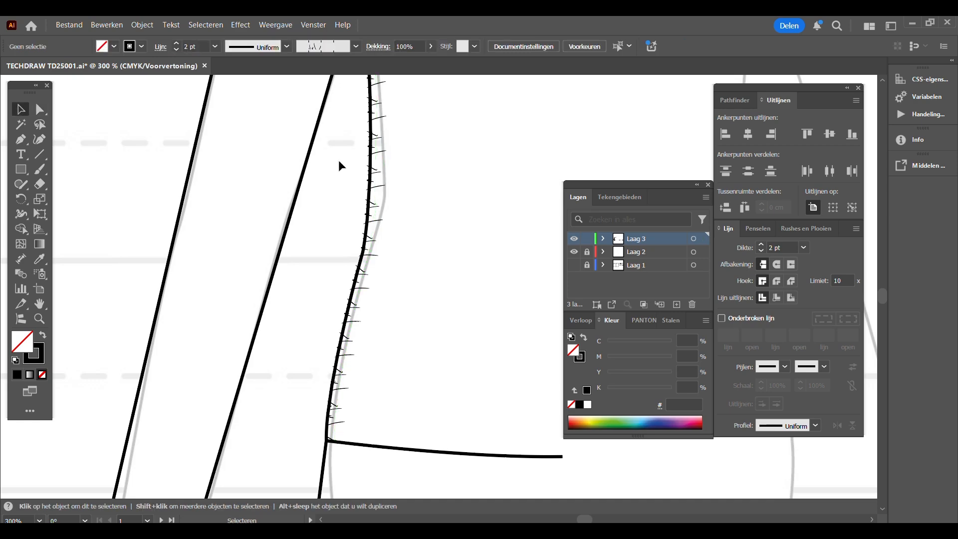
pyautogui.click(376, 165)
pyautogui.press('Right')
pyautogui.click(299, 220)
# Step: Copy and paste the left sleeve, side seam and skirt half, and group the pasted copy
pyautogui.press('space')
pyautogui.moveTo(363, 110); pyautogui.dragTo(302, 305)
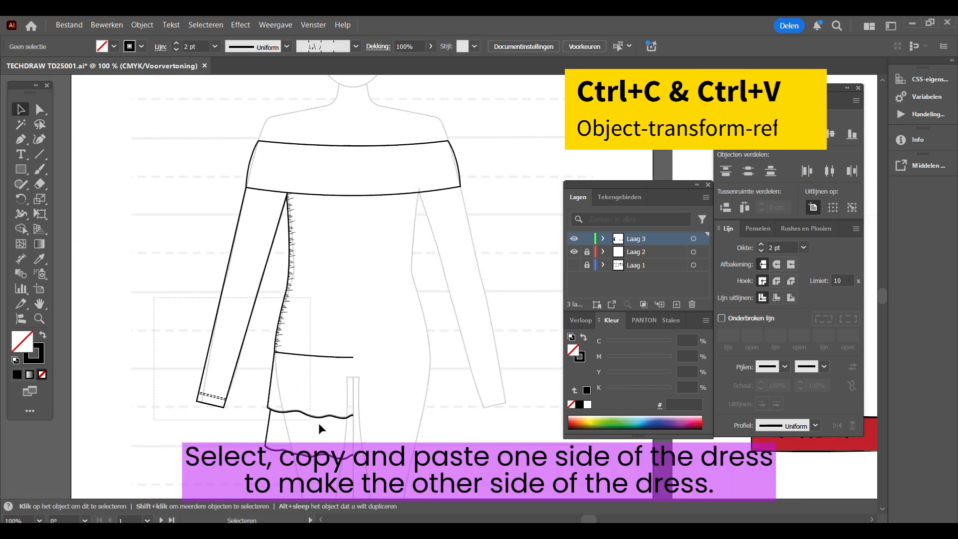
pyautogui.click(359, 306)
pyautogui.hotkey('ctrl', 'c')
pyautogui.hotkey('ctrl', 'v')
pyautogui.rightClick(444, 257)
pyautogui.click(449, 256)
# Step: Reflect the pasted group horizontally and align it as the right half of the dress
pyautogui.rightClick(453, 273)
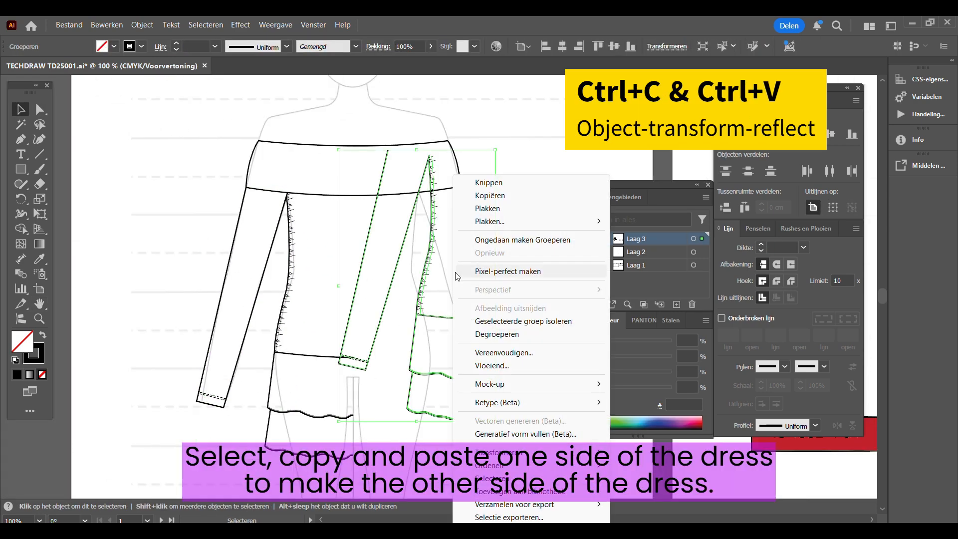
pyautogui.moveTo(487, 452)
pyautogui.click(647, 392)
pyautogui.click(658, 419)
pyautogui.moveTo(390, 317); pyautogui.dragTo(409, 354)
pyautogui.click(535, 300)
# Step: Hide the body template on Laag 2 to leave only the dress drawing
pyautogui.click(573, 252)
pyautogui.press('a')
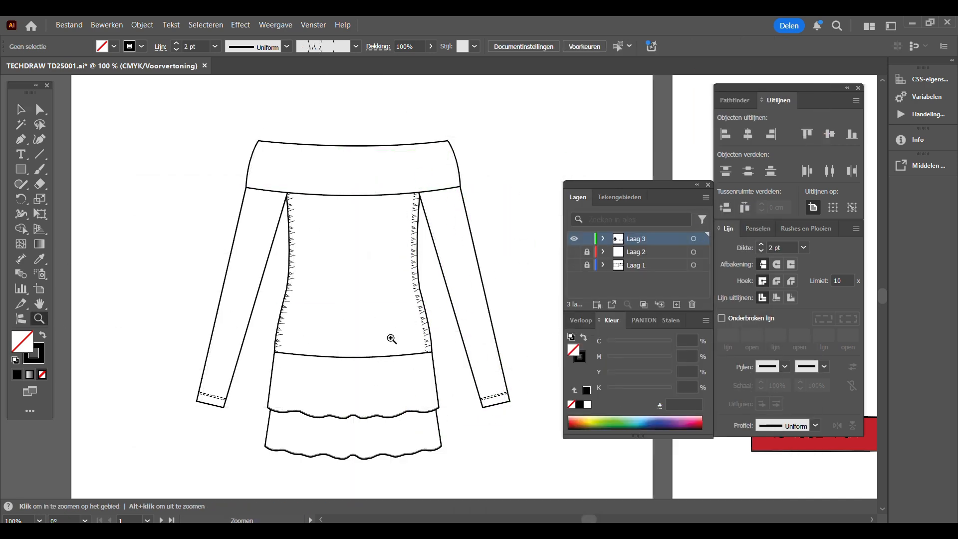
pyautogui.click(330, 354)
pyautogui.click(338, 405)
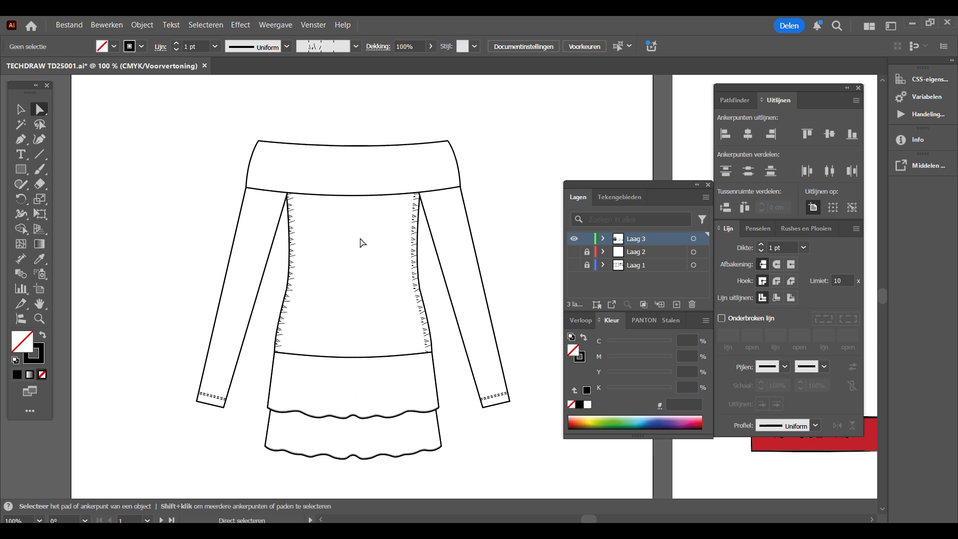
# Step: Split the off-shoulder band's path at its lower corners and thicken the stroke of its upper outline to 2 pt
pyautogui.click(39, 322)
pyautogui.click(398, 262)
pyautogui.press('v')
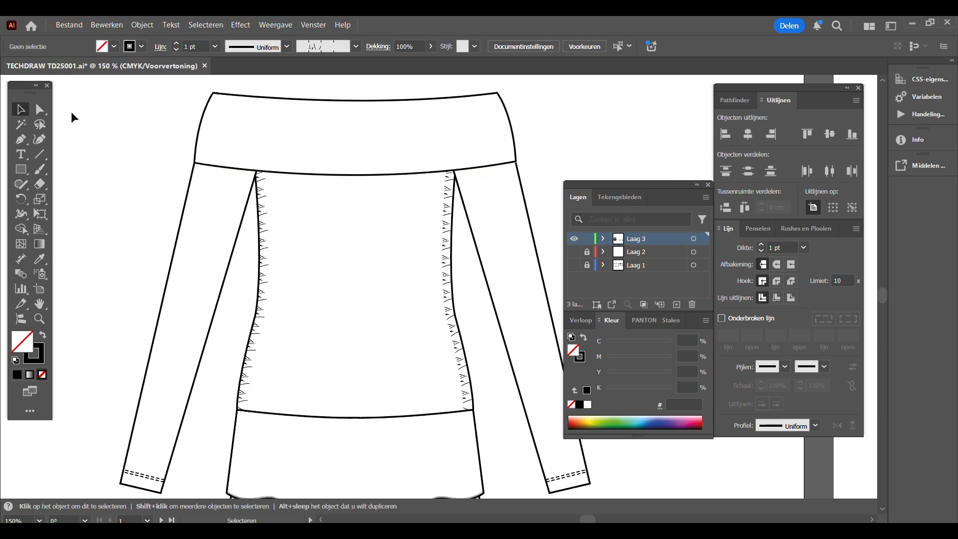
pyautogui.press('a')
pyautogui.click(203, 163)
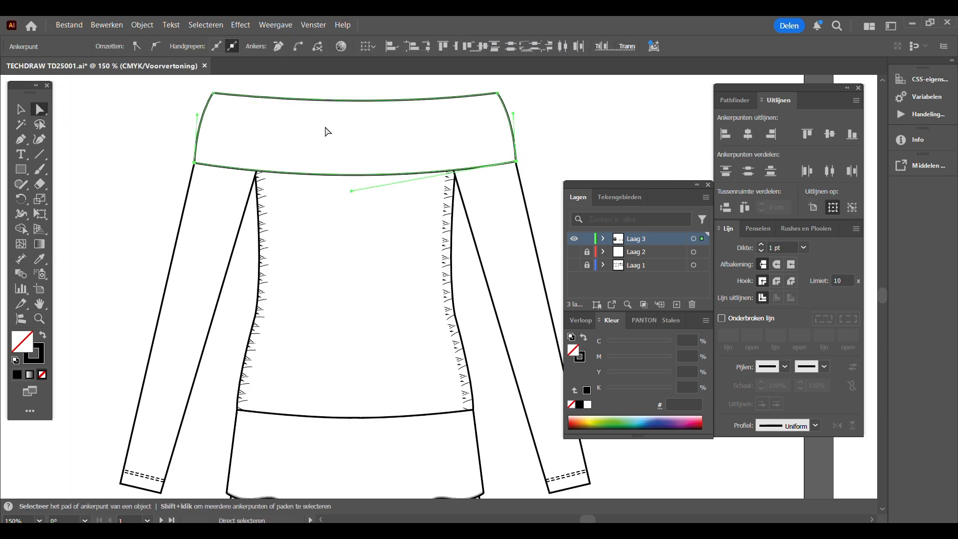
pyautogui.click(325, 131)
pyautogui.click(344, 101)
pyautogui.click(761, 245)
# Step: Set the strokes of both sleeves and both side seams to 2 pt
pyautogui.click(528, 215)
pyautogui.click(761, 244)
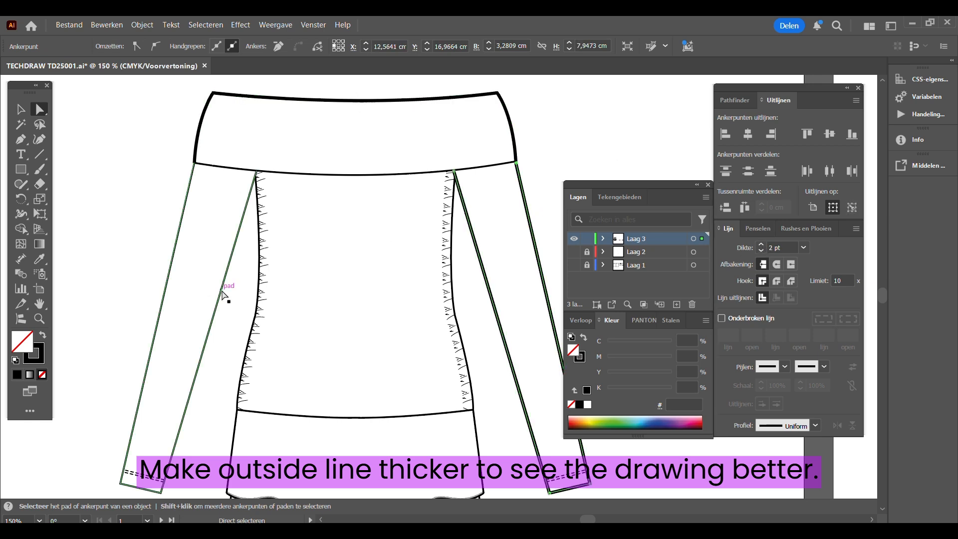
pyautogui.click(223, 295)
pyautogui.click(761, 244)
pyautogui.click(455, 206)
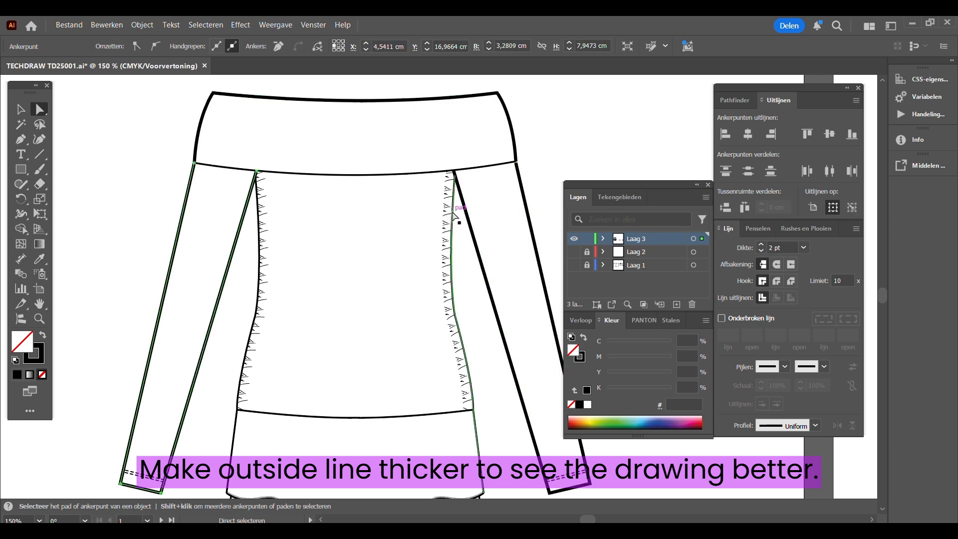
pyautogui.click(259, 278)
pyautogui.click(543, 173)
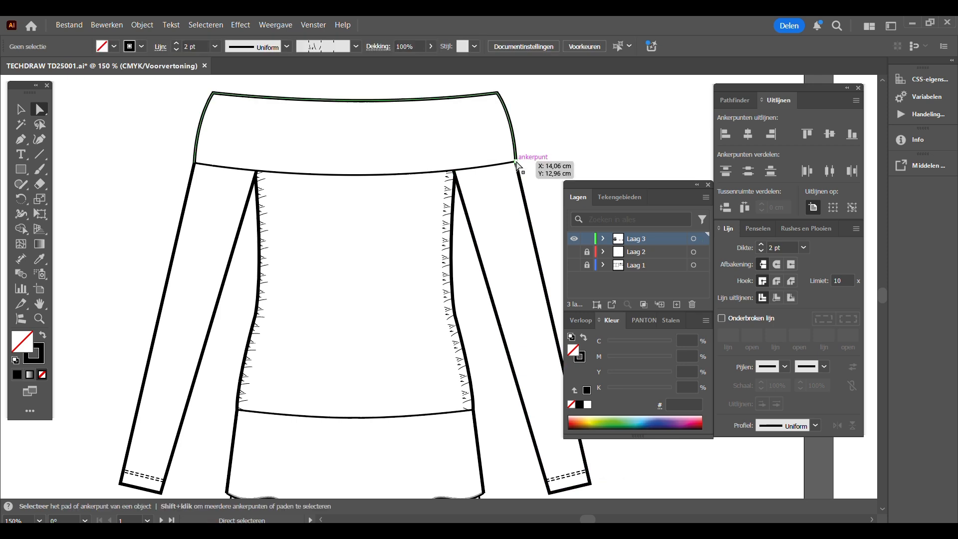
# Step: Connect the end points of the band outline and the right sleeve to close the gap at the shoulder
pyautogui.click(516, 161)
pyautogui.click(510, 201)
pyautogui.moveTo(474, 150); pyautogui.dragTo(528, 165)
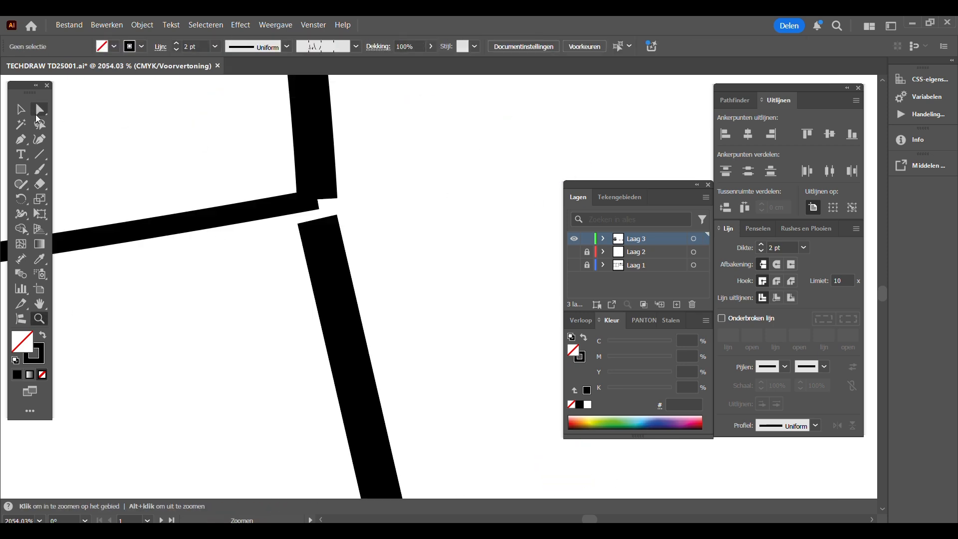
pyautogui.click(320, 199)
pyautogui.keyDown('shift'); pyautogui.click(319, 220); pyautogui.keyUp('shift')
pyautogui.click(298, 47)
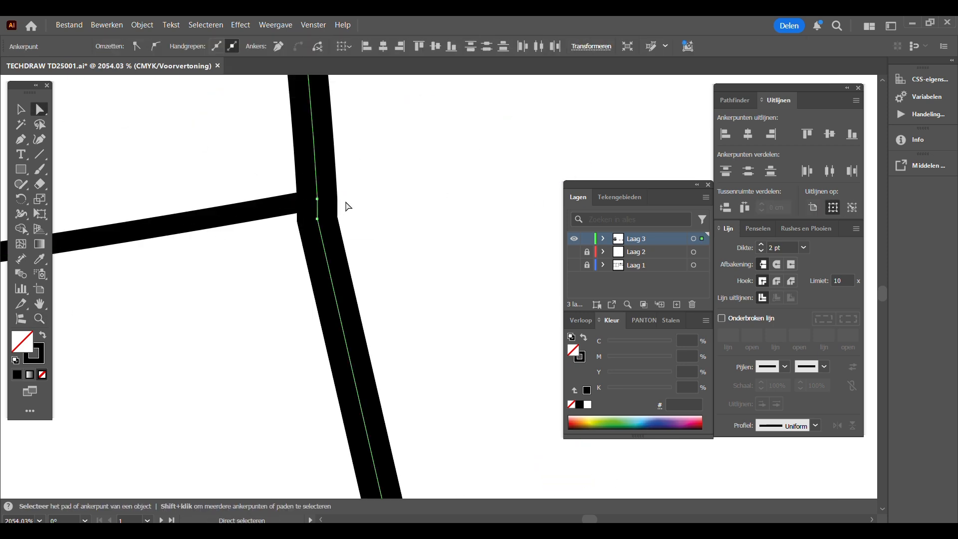
# Step: Set the strokes of the lowest ruffle tier's hem and side edges to 2 pt
pyautogui.click(346, 202)
pyautogui.hotkey('ctrl', '-')
pyautogui.hotkey('ctrl', '-')
pyautogui.hotkey('ctrl', '-')
pyautogui.hotkey('ctrl', '-')
pyautogui.hotkey('ctrl', '-')
pyautogui.hotkey('ctrl', '-')
pyautogui.hotkey('ctrl', '-')
pyautogui.hotkey('ctrl', '-')
pyautogui.hotkey('ctrl', '-')
pyautogui.click(39, 303)
pyautogui.moveTo(276, 388); pyautogui.dragTo(248, 220)
pyautogui.click(39, 319)
pyautogui.click(275, 359)
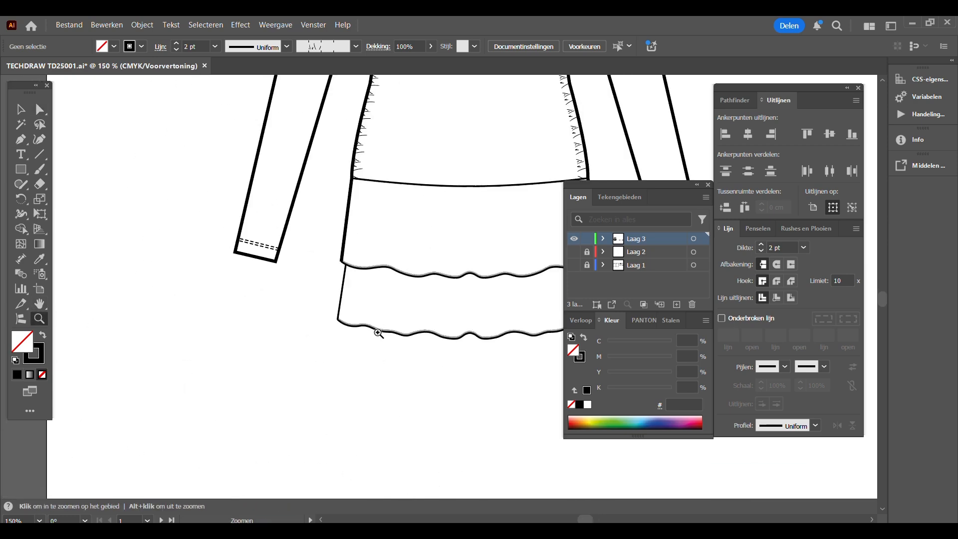
pyautogui.click(466, 293)
pyautogui.click(39, 110)
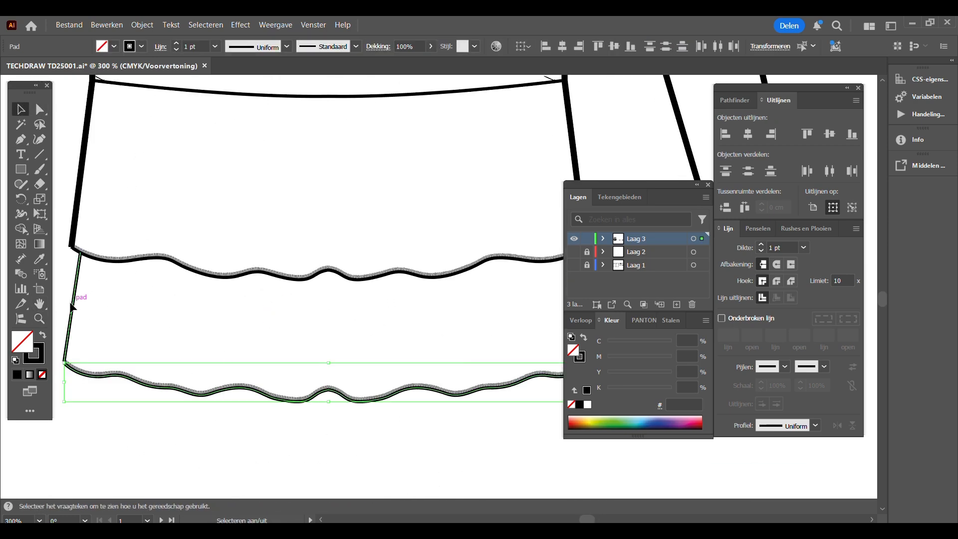
pyautogui.keyDown('shift'); pyautogui.click(70, 303); pyautogui.keyUp('shift')
pyautogui.click(761, 245)
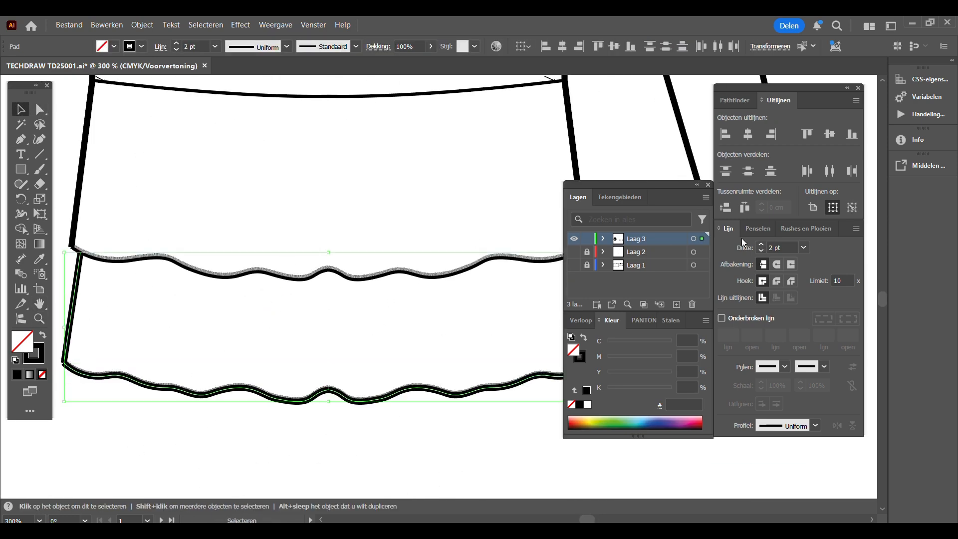
pyautogui.moveTo(641, 184)
pyautogui.mouseDown()
pyautogui.moveTo(729, 190)
pyautogui.moveTo(608, 201)
pyautogui.moveTo(632, 198)
pyautogui.mouseUp()
pyautogui.click(581, 272)
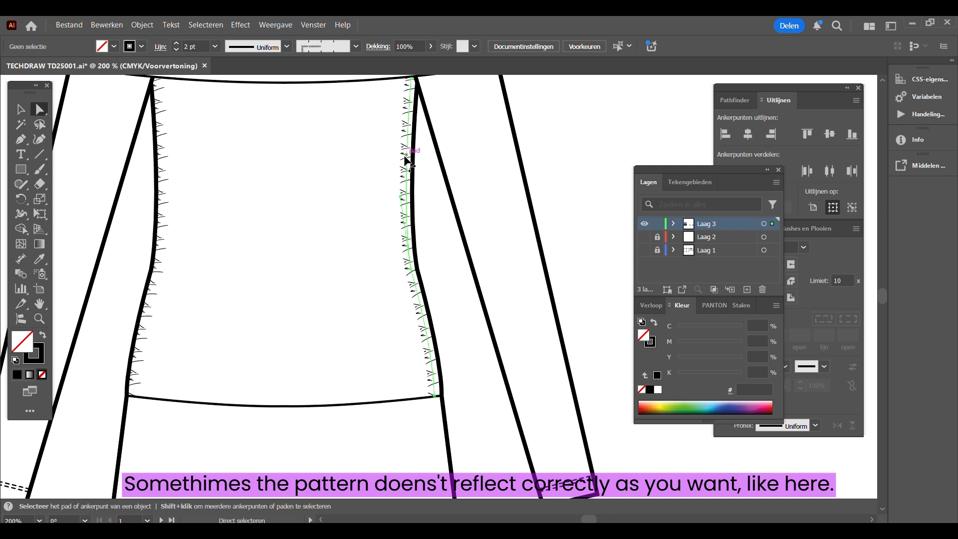
# Step: Select the gather line inside the dress's right side seam and look up its pattern brush
pyautogui.press('a')
pyautogui.click(819, 299)
pyautogui.click(755, 229)
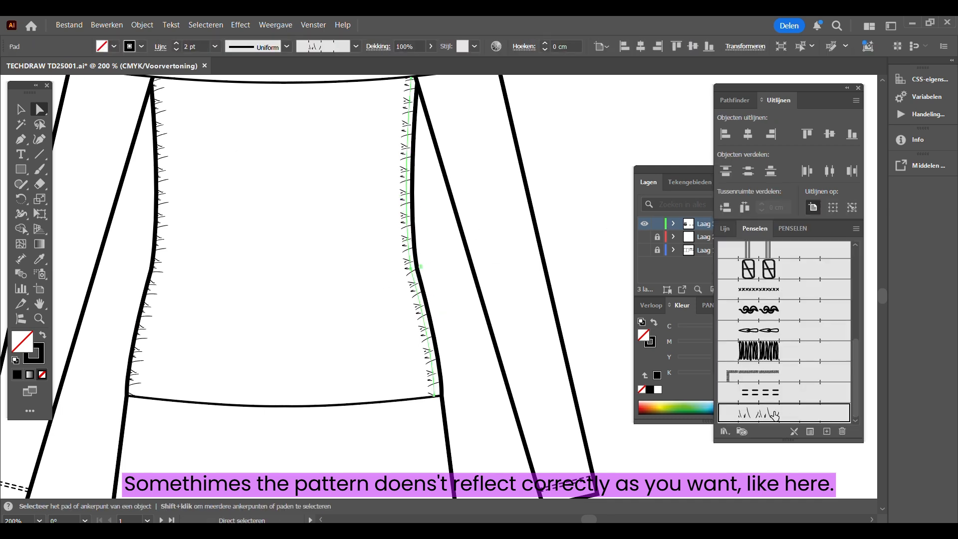
# Step: Flip the original gather motif beside the dress vertically and create a new pattern brush from it
pyautogui.click(573, 139)
pyautogui.click(21, 109)
pyautogui.click(90, 199)
pyautogui.click(39, 320)
pyautogui.moveTo(535, 115); pyautogui.dragTo(646, 191)
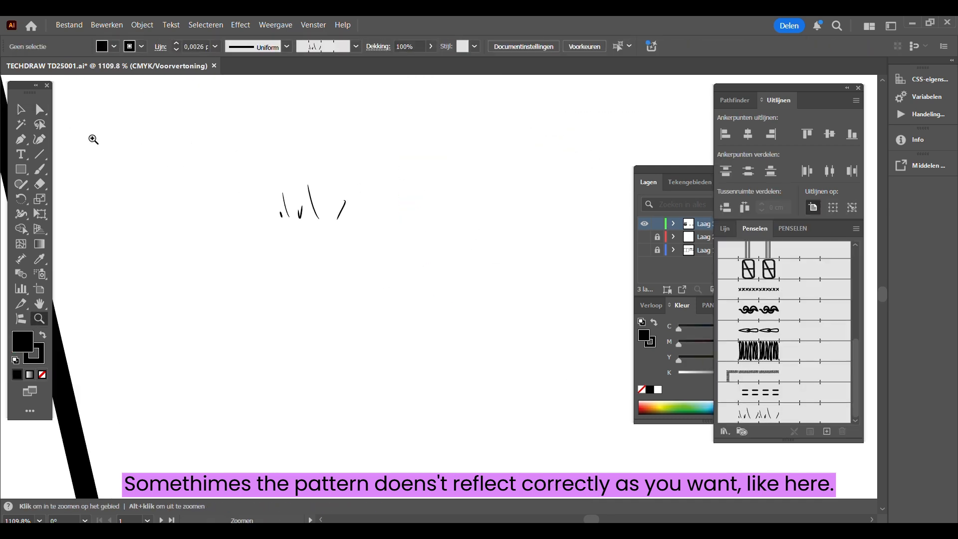
pyautogui.click(21, 110)
pyautogui.click(309, 189)
pyautogui.moveTo(313, 184)
pyautogui.mouseDown()
pyautogui.moveTo(309, 258)
pyautogui.moveTo(314, 227)
pyautogui.moveTo(753, 393)
pyautogui.mouseUp()
pyautogui.click(284, 192)
pyautogui.click(449, 368)
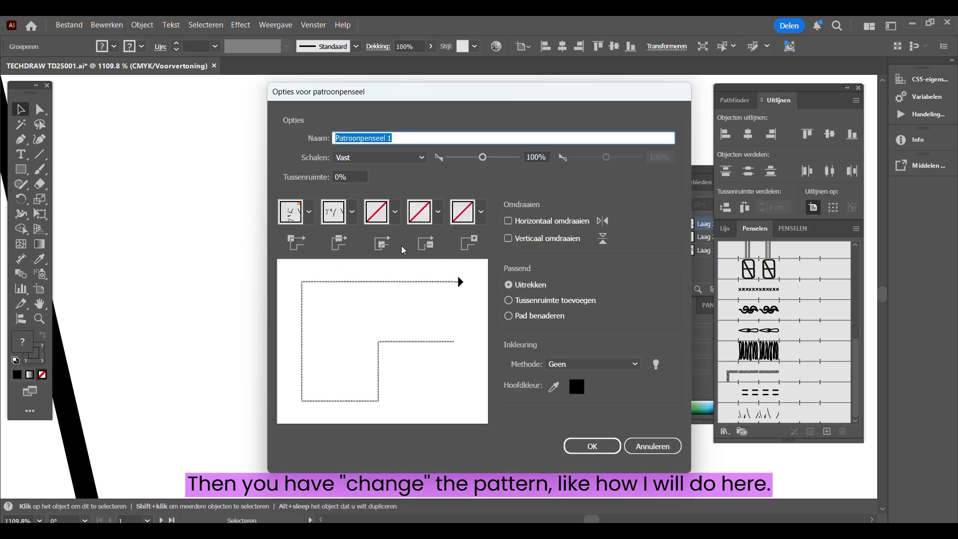
pyautogui.click(395, 212)
pyautogui.click(315, 310)
pyautogui.click(604, 443)
# Step: Delete the flipped gather motif from beside the dress
pyautogui.click(425, 216)
pyautogui.moveTo(255, 194); pyautogui.dragTo(438, 294)
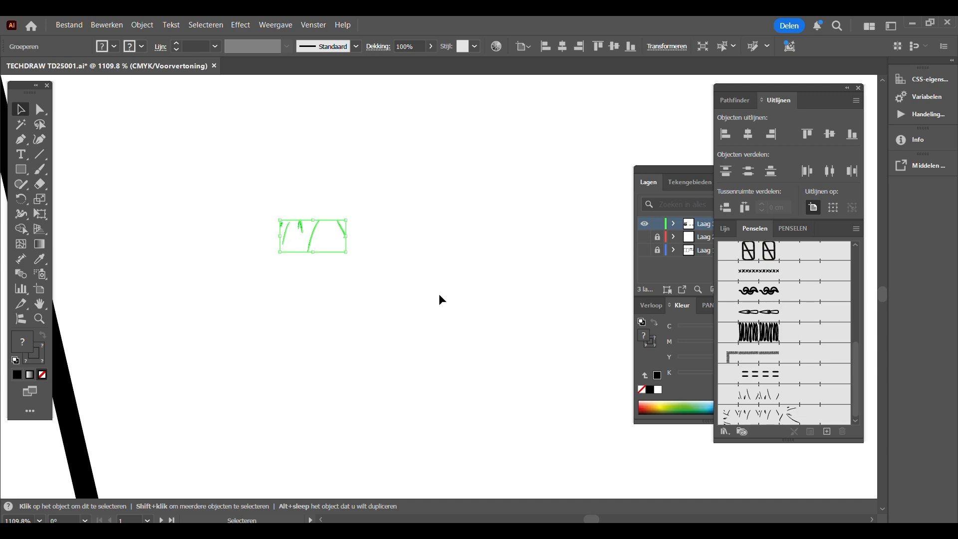
pyautogui.press('Delete')
# Step: Apply the new flipped gather brush to the line along the right side seam and leave isolation mode
pyautogui.click(42, 304)
pyautogui.moveTo(150, 255); pyautogui.dragTo(524, 255)
pyautogui.moveTo(125, 252); pyautogui.dragTo(564, 242)
pyautogui.click(20, 109)
pyautogui.doubleClick(189, 176)
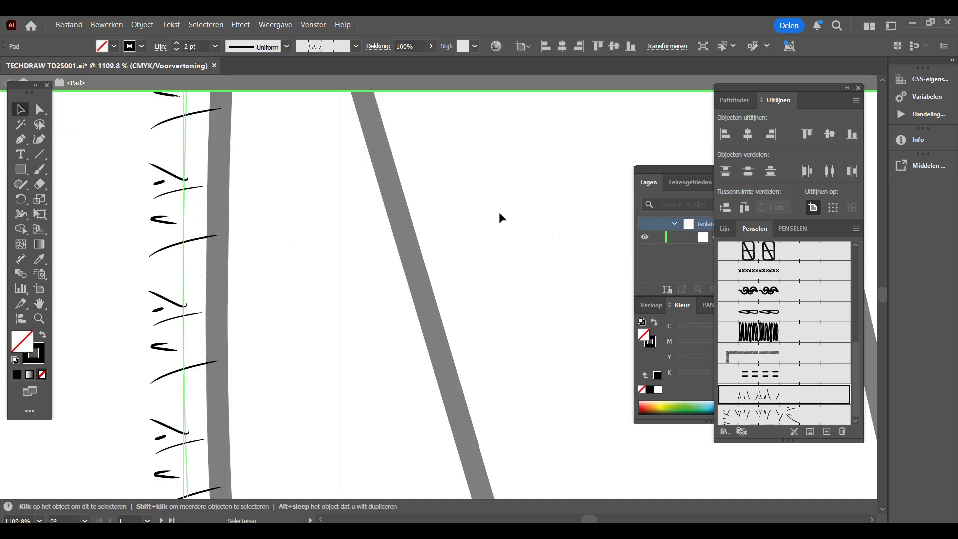
pyautogui.click(778, 414)
pyautogui.click(270, 250)
pyautogui.click(322, 80)
pyautogui.hotkey('ctrl', '-')
pyautogui.hotkey('ctrl', '-')
pyautogui.hotkey('ctrl', '-')
pyautogui.hotkey('ctrl', '-')
pyautogui.hotkey('ctrl', '-')
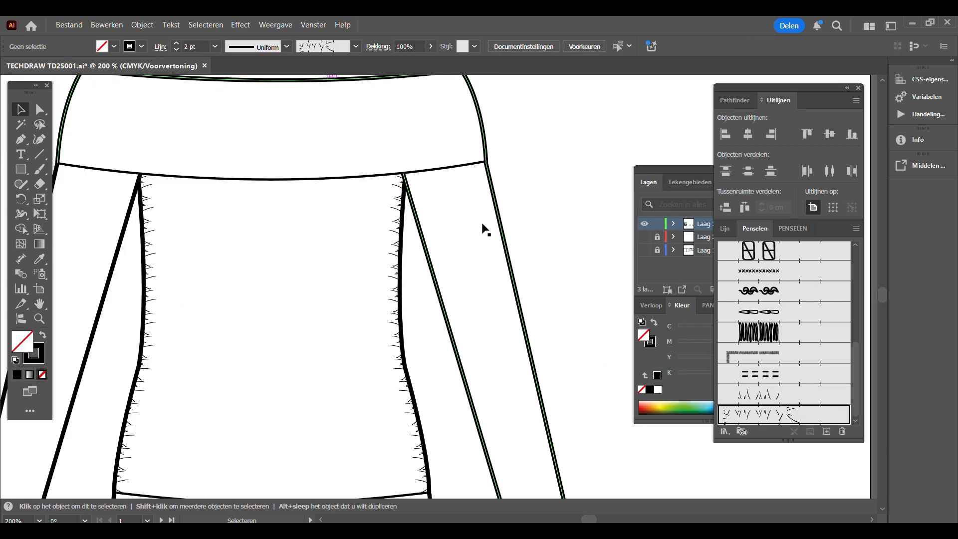
# Step: Paint curved drape lines across the bodice with a tapered 1 pt art brush from the brush library
pyautogui.moveTo(854, 314); pyautogui.dragTo(856, 299)
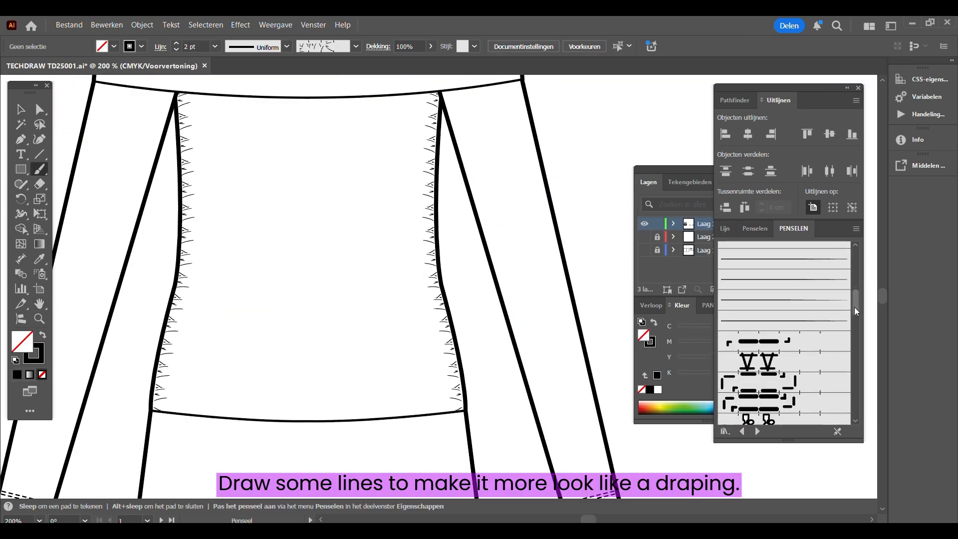
pyautogui.click(790, 312)
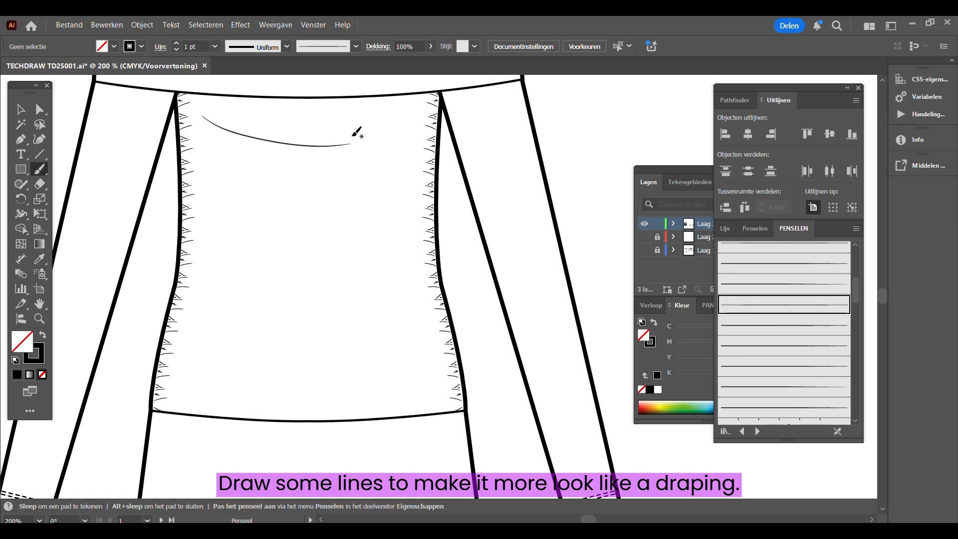
pyautogui.hotkey('ctrl', 'z')
pyautogui.moveTo(248, 117); pyautogui.dragTo(389, 112)
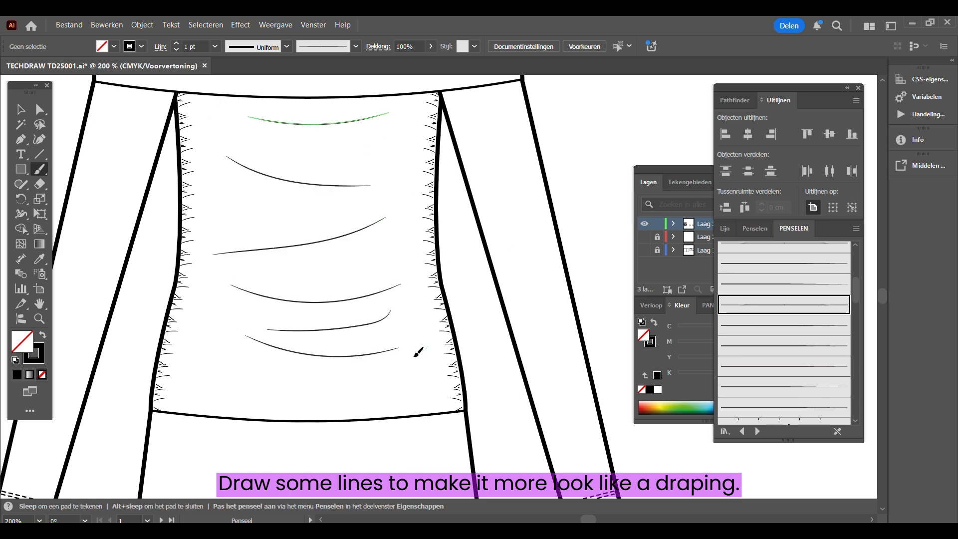
pyautogui.hotkey('ctrl', 'z')
pyautogui.moveTo(388, 410); pyautogui.dragTo(444, 397)
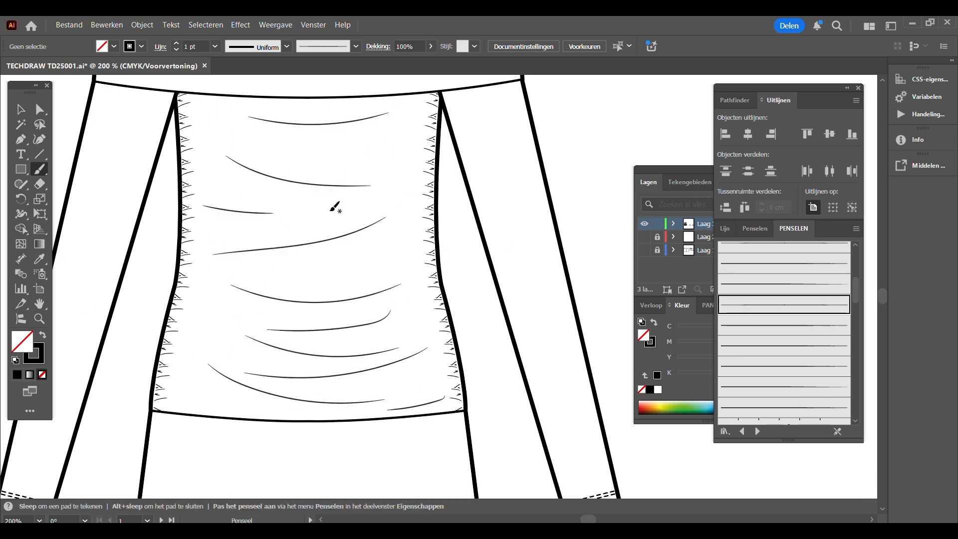
# Step: Widen and reposition the drape lines across the lower half of the bodice
pyautogui.scroll(5, 334, 207)
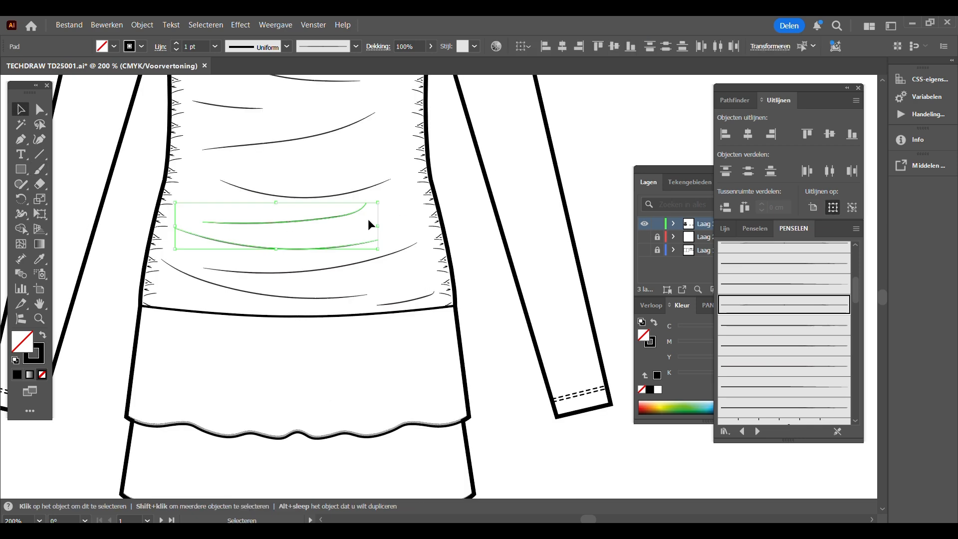
pyautogui.moveTo(355, 189); pyautogui.dragTo(369, 180)
pyautogui.moveTo(234, 179); pyautogui.dragTo(212, 180)
# Step: Duplicate the short drape line near the left seam and place a mirrored copy at the right of the waist
pyautogui.click(256, 108)
pyautogui.hotkey('ctrl', 'c')
pyautogui.hotkey('ctrl', 'v')
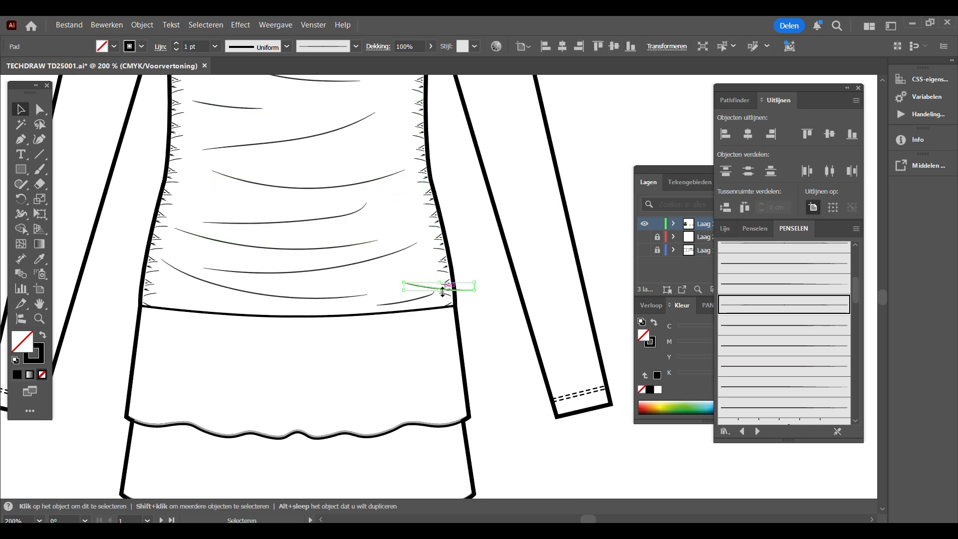
pyautogui.moveTo(432, 289)
pyautogui.mouseDown()
pyautogui.moveTo(356, 157)
pyautogui.moveTo(294, 163)
pyautogui.mouseUp()
pyautogui.rightClick(354, 157)
pyautogui.click(318, 167)
pyautogui.click(345, 155)
pyautogui.click(395, 131)
# Step: Move, copy and lengthen the drape lines on the upper bodice to spread them evenly between the side seams
pyautogui.click(39, 319)
pyautogui.click(40, 304)
pyautogui.moveTo(264, 94); pyautogui.dragTo(255, 231)
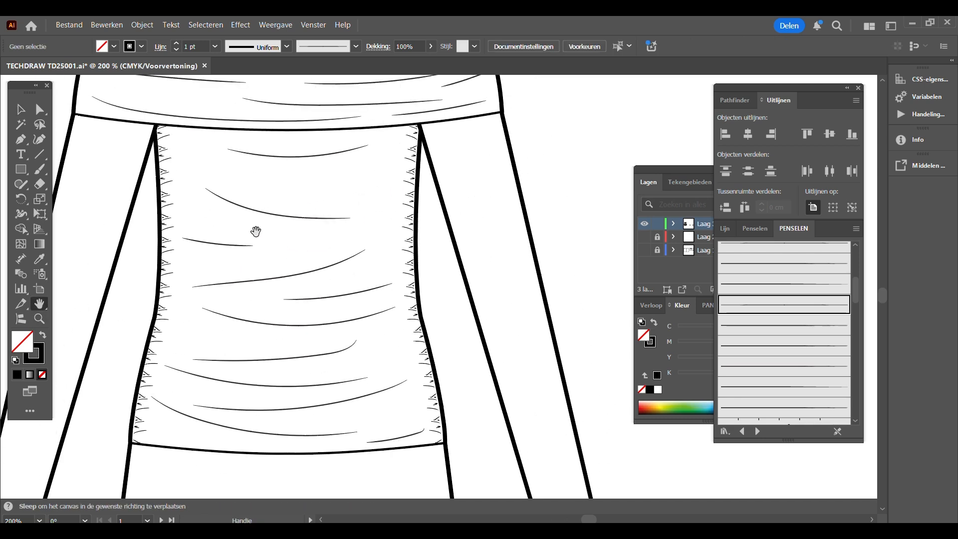
pyautogui.click(20, 109)
pyautogui.moveTo(330, 286); pyautogui.dragTo(366, 322)
pyautogui.moveTo(293, 299)
pyautogui.mouseDown()
pyautogui.moveTo(362, 228)
pyautogui.moveTo(301, 164)
pyautogui.moveTo(250, 152)
pyautogui.mouseUp()
pyautogui.moveTo(281, 216); pyautogui.dragTo(255, 221)
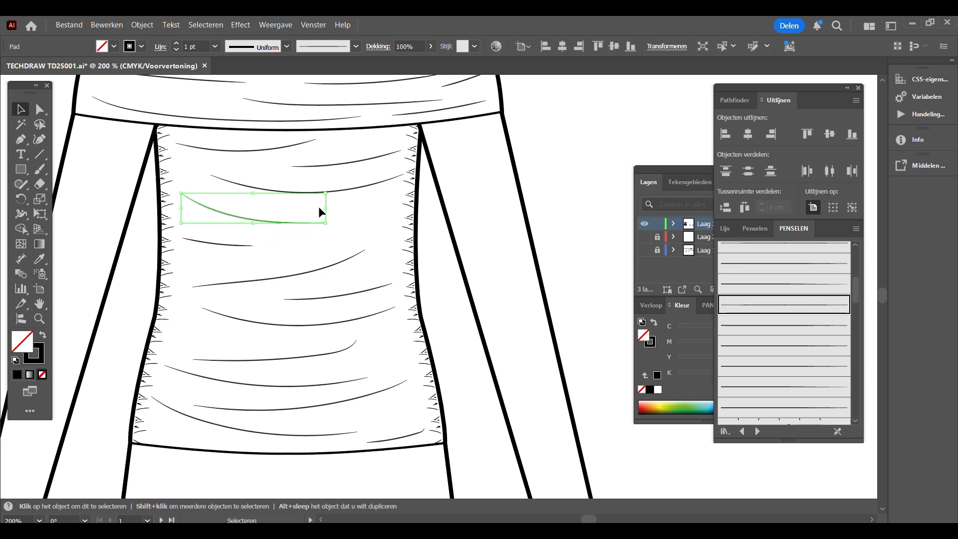
pyautogui.moveTo(327, 208); pyautogui.dragTo(369, 215)
pyautogui.click(383, 231)
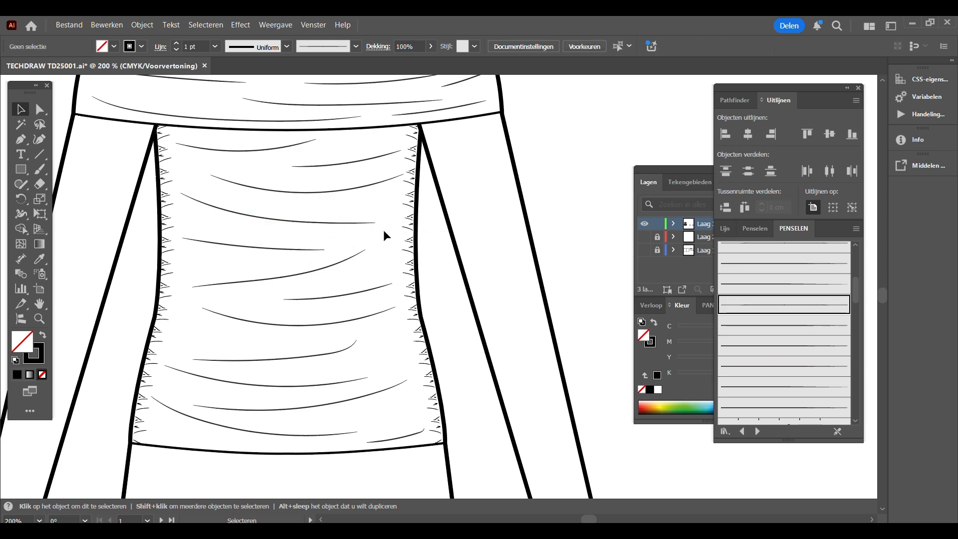
pyautogui.moveTo(355, 349); pyautogui.dragTo(406, 343)
pyautogui.click(438, 280)
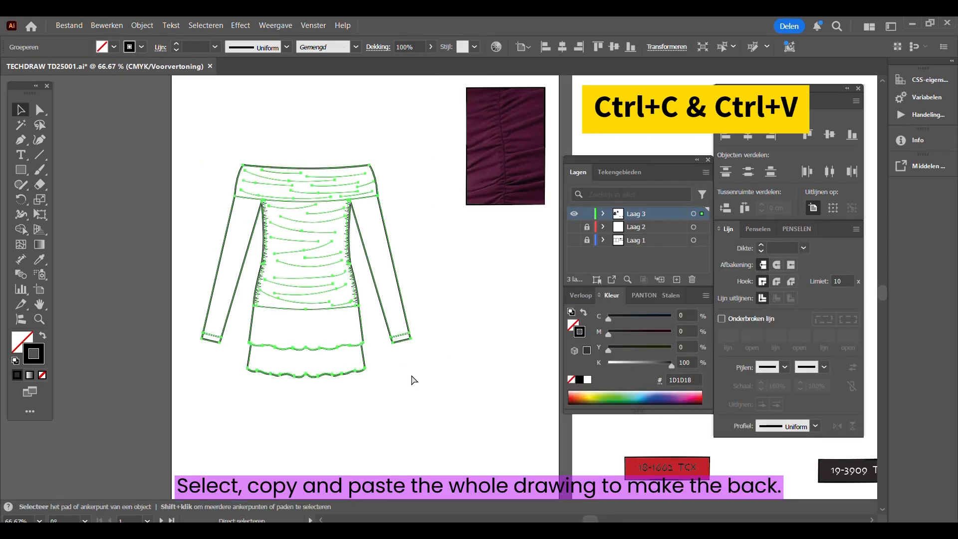
# Step: Duplicate the whole dress drawing and place the copy lower on the artboard as the back view
pyautogui.hotkey('ctrl', 'c')
pyautogui.hotkey('ctrl', 'v')
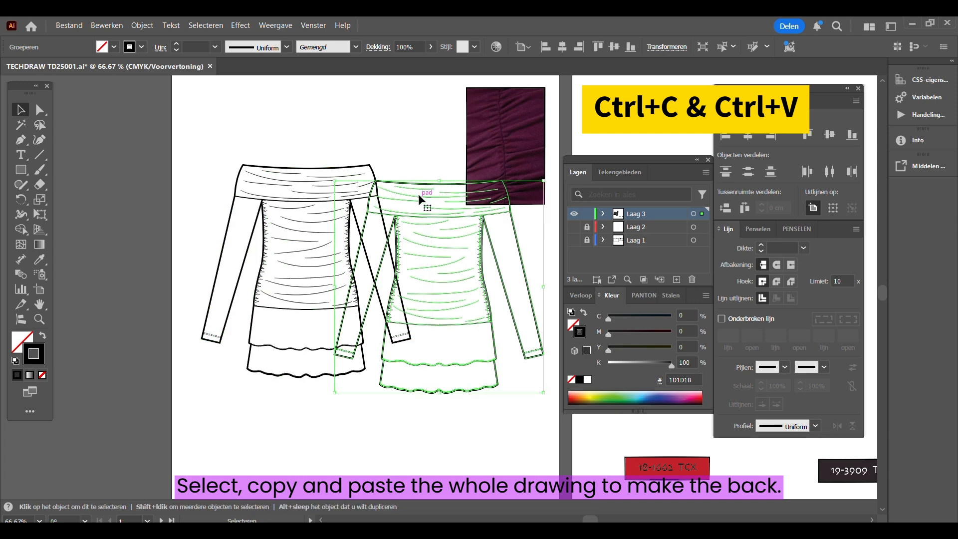
pyautogui.moveTo(426, 183); pyautogui.dragTo(429, 360)
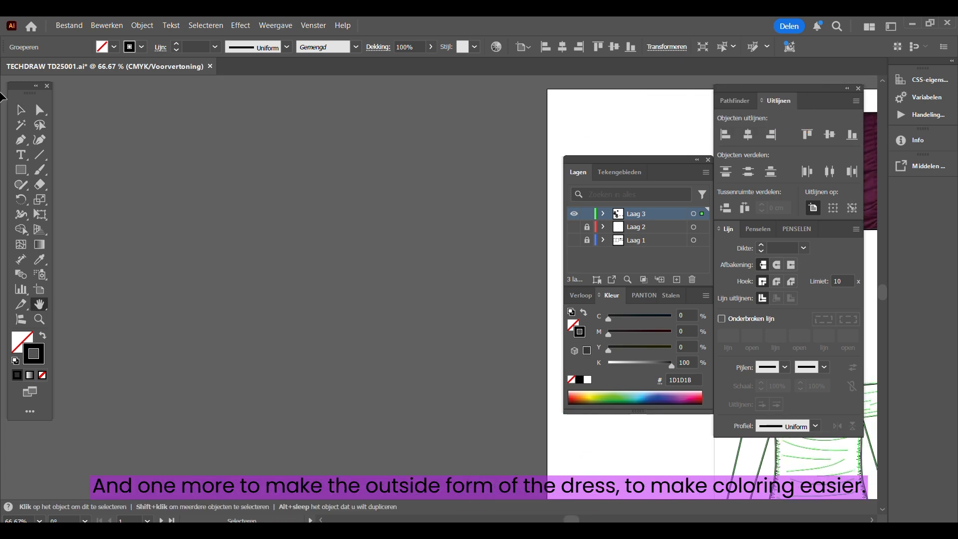
# Step: Paste another copy of the dress on the empty canvas outside the artboard
pyautogui.hotkey('ctrl', 'v')
pyautogui.click(39, 319)
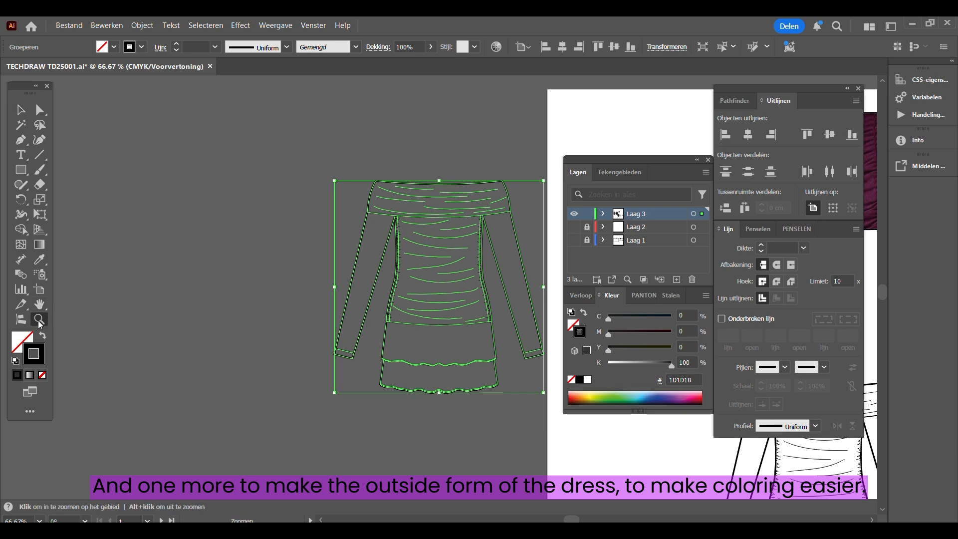
pyautogui.click(495, 267)
pyautogui.moveTo(279, 267); pyautogui.dragTo(213, 258)
pyautogui.press('v')
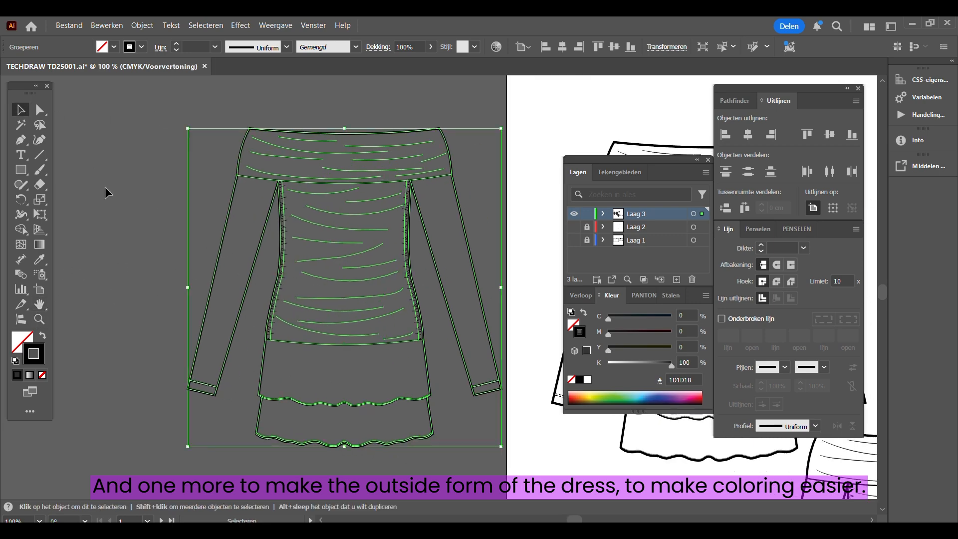
# Step: Merge the body, band, sleeve and tier areas of the off-artboard copy into one silhouette with Shape Builder
pyautogui.hotkey('shift', 'm')
pyautogui.moveTo(240, 298)
pyautogui.mouseDown()
pyautogui.moveTo(338, 268)
pyautogui.moveTo(393, 470)
pyautogui.mouseUp()
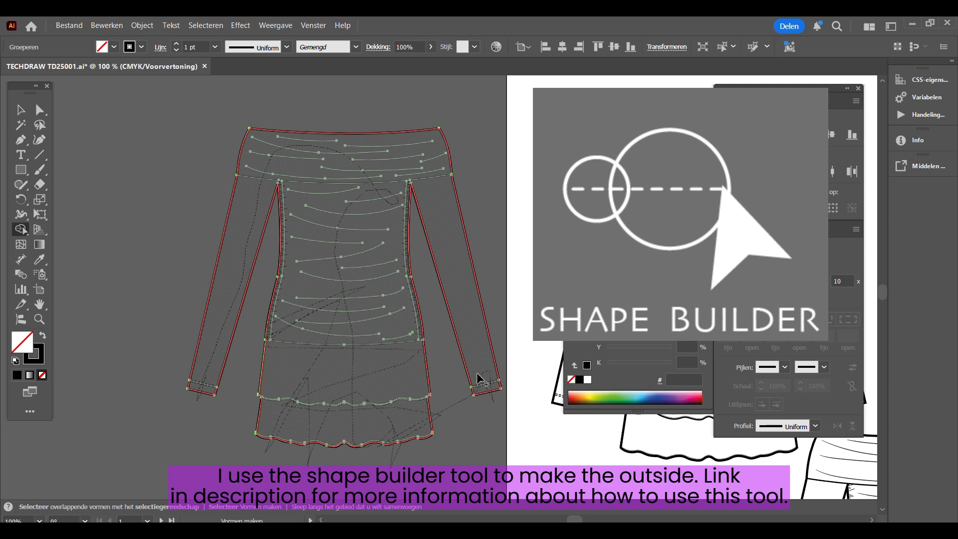
pyautogui.moveTo(455, 122); pyautogui.dragTo(456, 125)
# Step: Ungroup the merged copy and separate the outer silhouette from the leftover drape, gather and stitch lines
pyautogui.press('v')
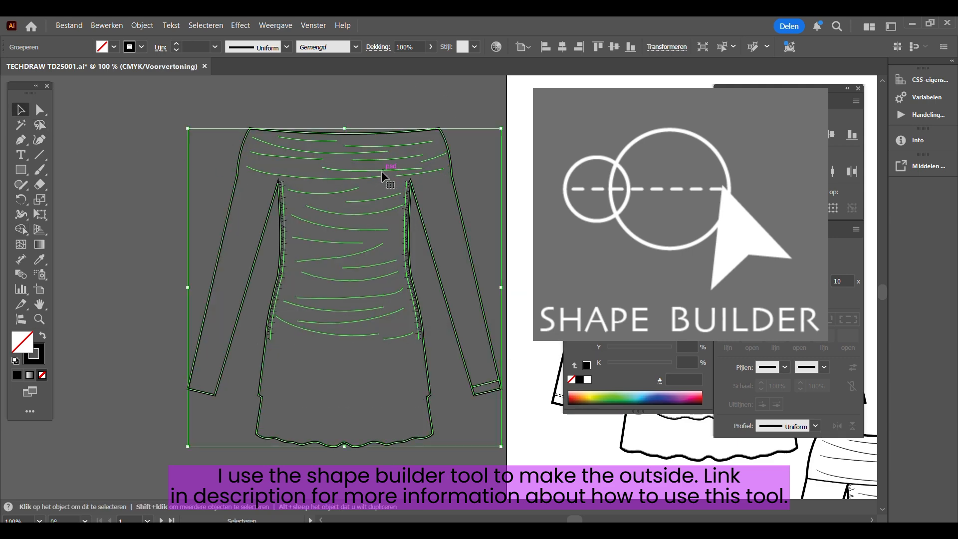
pyautogui.rightClick(385, 177)
pyautogui.moveTo(523, 471)
pyautogui.click(440, 334)
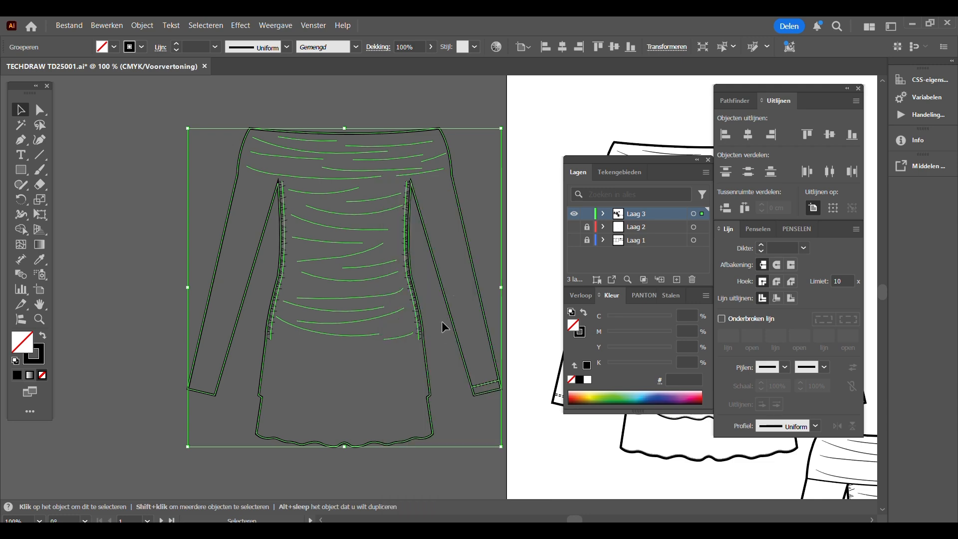
pyautogui.click(473, 225)
pyautogui.moveTo(456, 194); pyautogui.dragTo(176, 129)
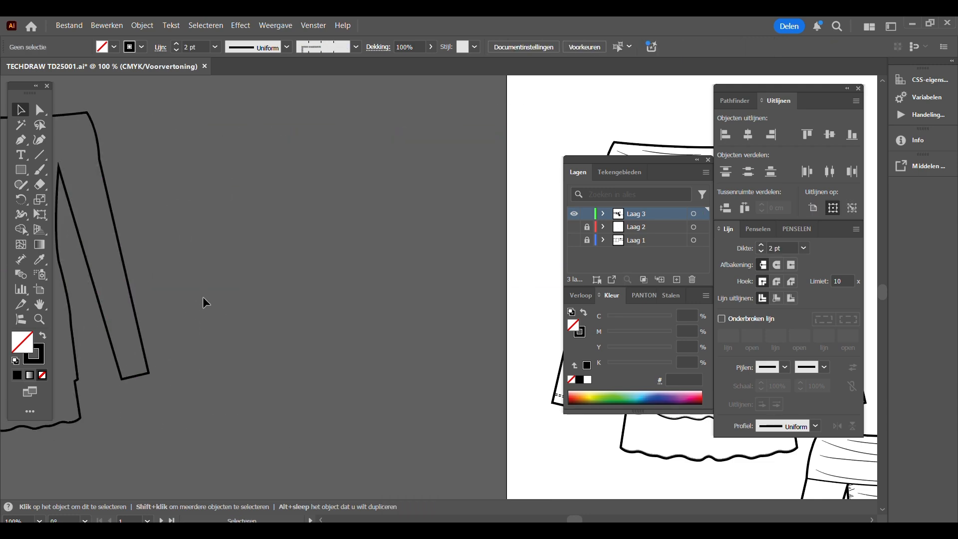
# Step: Move the silhouette back into view, fill it with white and remove its stroke
pyautogui.moveTo(143, 283); pyautogui.dragTo(457, 282)
pyautogui.press('d')
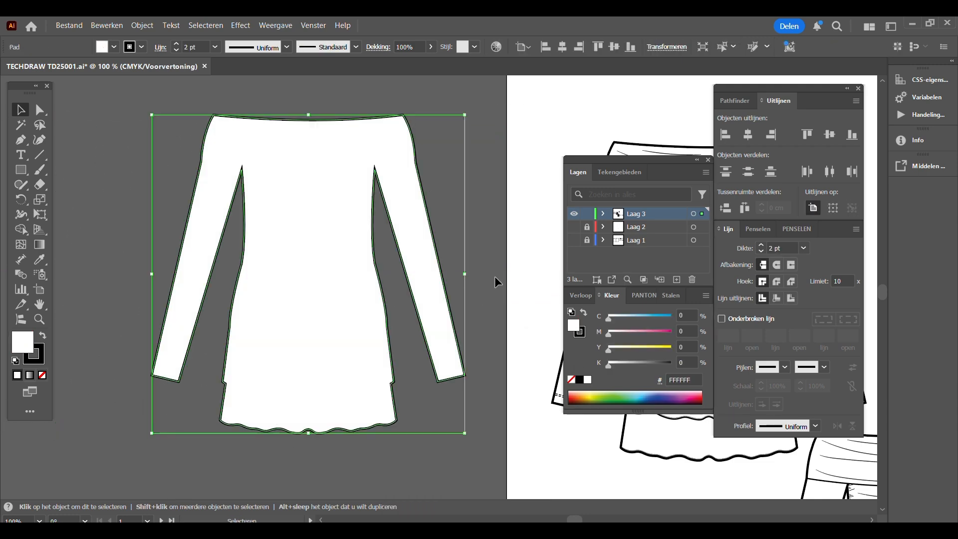
pyautogui.click(572, 380)
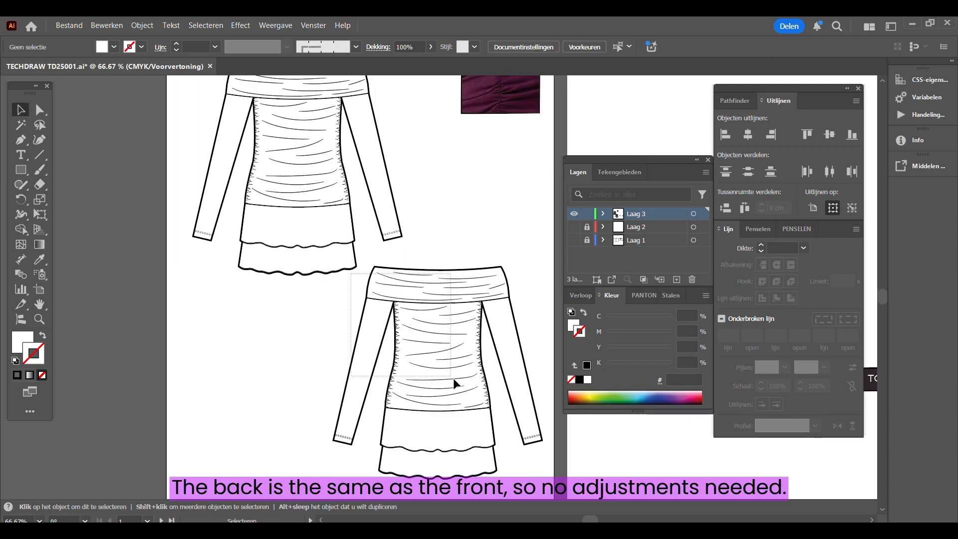
# Step: Move the back-view dress slightly down and to the left on the artboard
pyautogui.click(430, 292)
pyautogui.moveTo(430, 292); pyautogui.dragTo(423, 320)
pyautogui.click(439, 282)
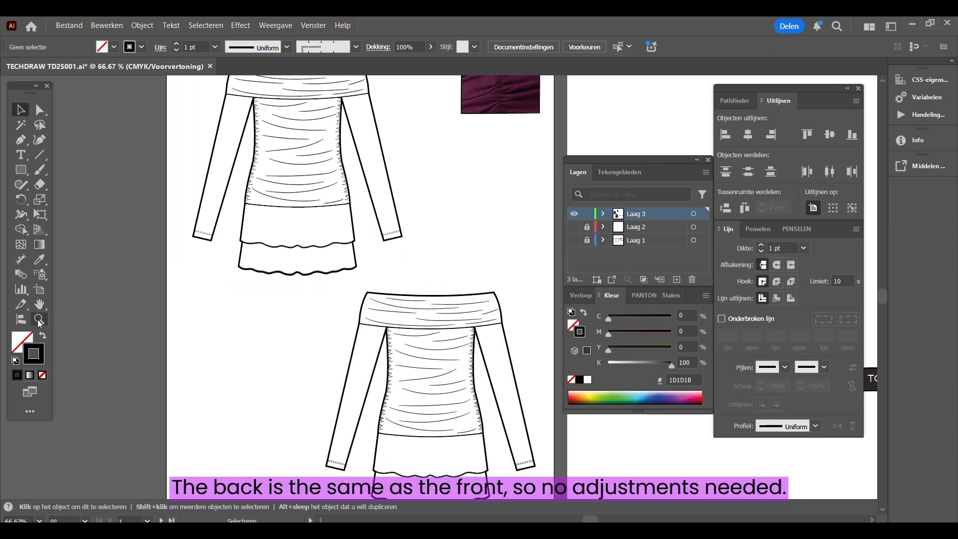
# Step: Draw a red leader line from the front dress's side gathers to the fabric photo and label the photo DRAPING
pyautogui.press('h')
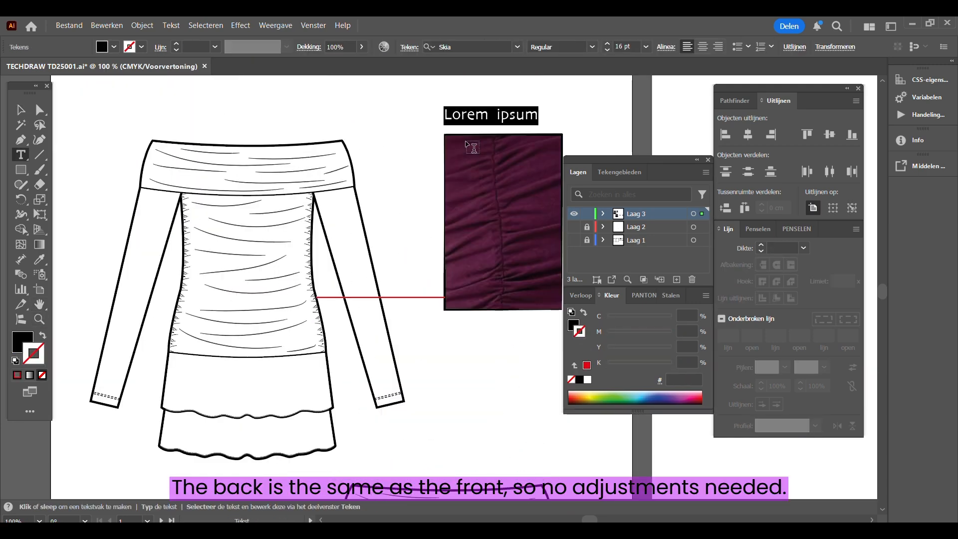
pyautogui.write('DRAPING')
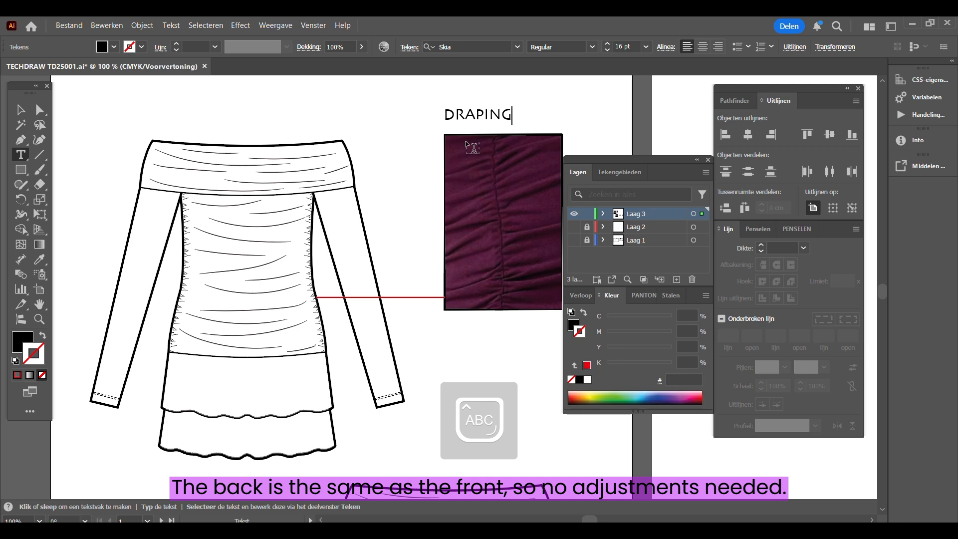
pyautogui.write(' AT SIDDE')
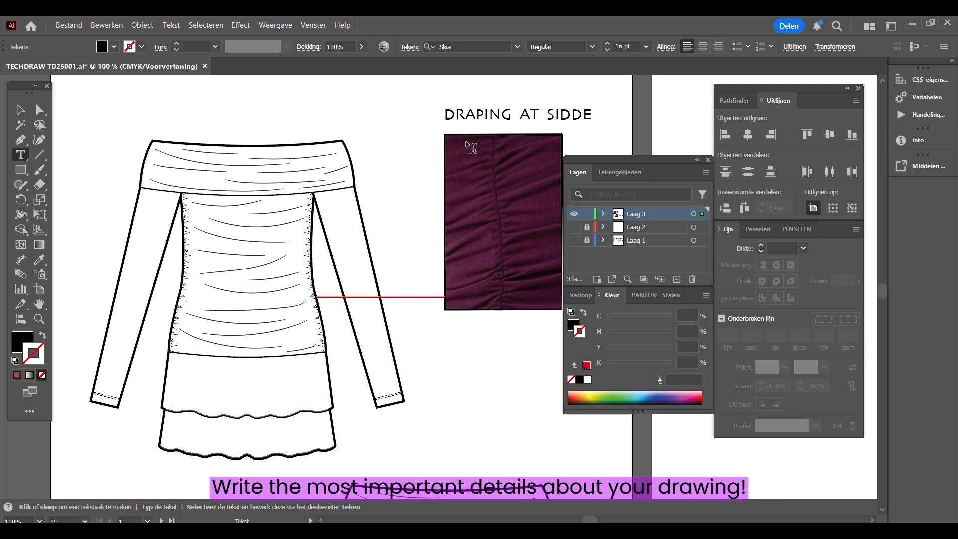
pyautogui.press('capslock')
pyautogui.click(21, 110)
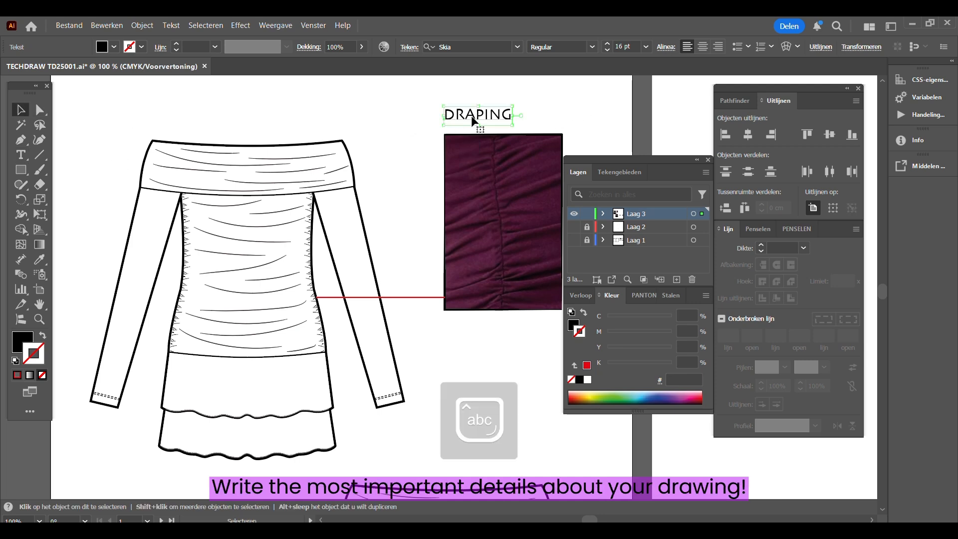
# Step: Move the DRAPING label slightly down, closer to the fabric photo, and deselect it
pyautogui.moveTo(472, 116); pyautogui.dragTo(473, 126)
pyautogui.click(393, 190)
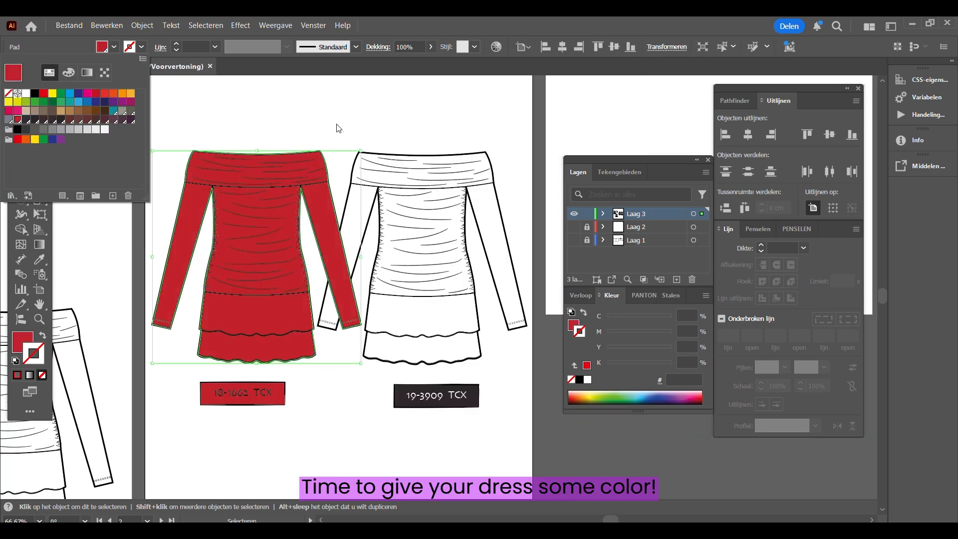
# Step: Fill the second dress's silhouette with the dark swatch matching the 19-3909 TCX colour chip
pyautogui.click(315, 182)
pyautogui.click(115, 47)
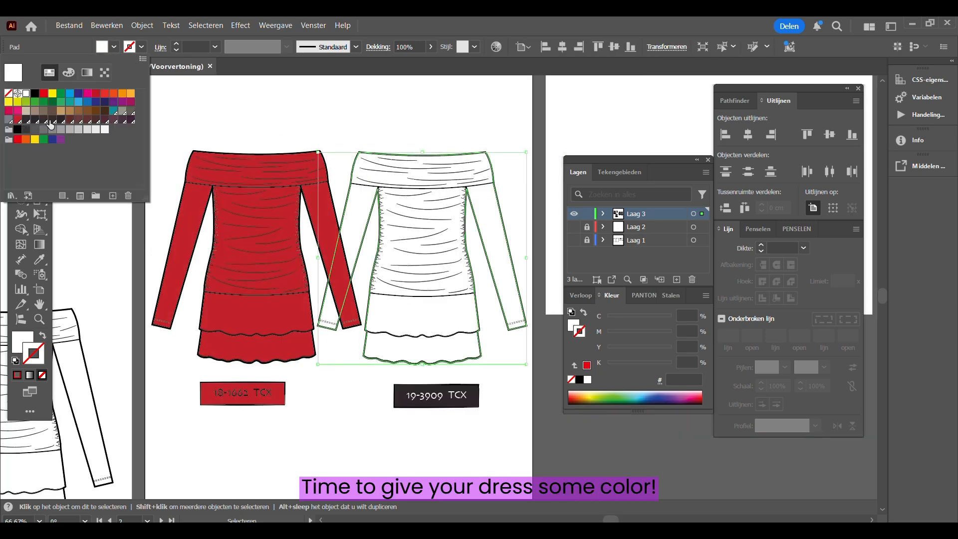
pyautogui.click(61, 120)
pyautogui.click(479, 417)
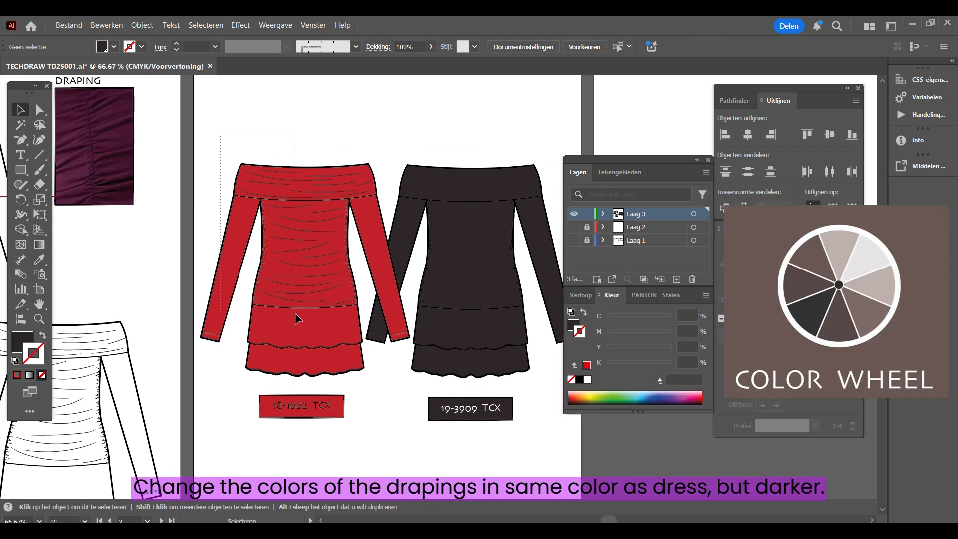
# Step: Select the whole red dress with its drape lines and open its colours in the advanced Recolor Artwork settings
pyautogui.click(277, 285)
pyautogui.click(107, 25)
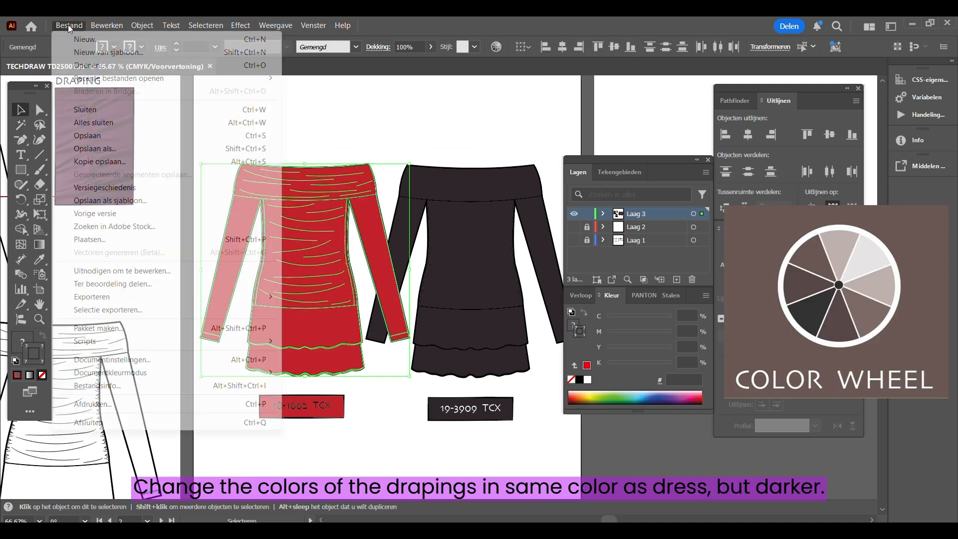
pyautogui.moveTo(245, 252)
pyautogui.click(412, 250)
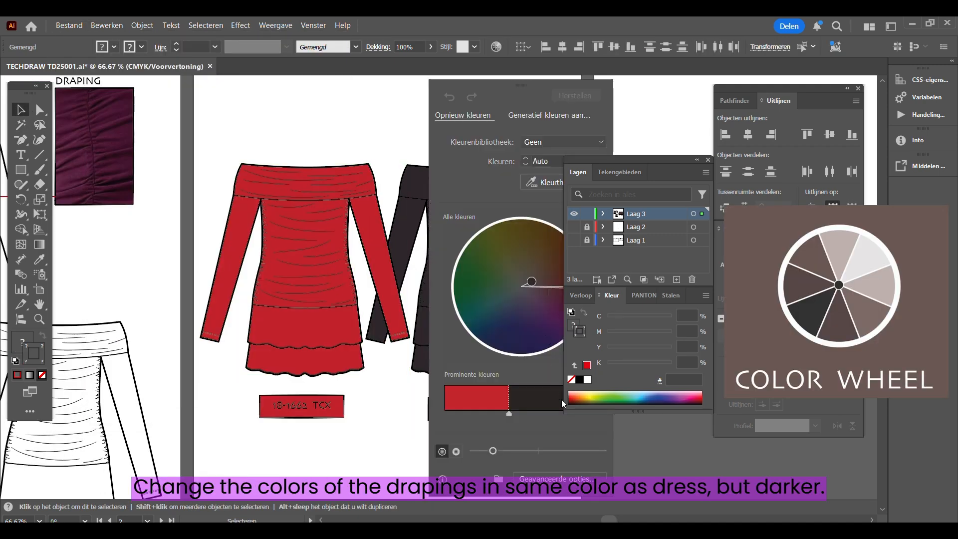
pyautogui.click(231, 175)
pyautogui.hotkey('ctrl', 'a')
pyautogui.click(69, 25)
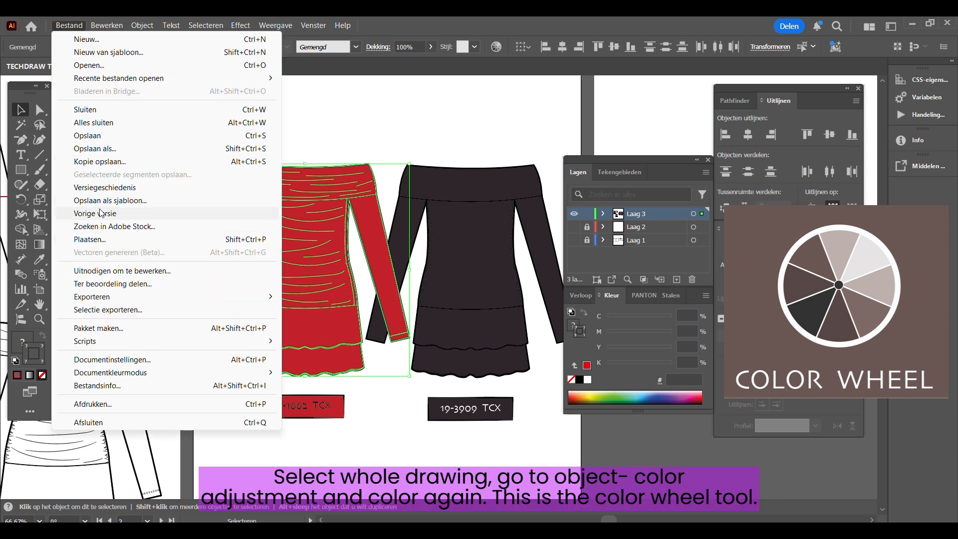
pyautogui.moveTo(310, 250)
pyautogui.click(390, 250)
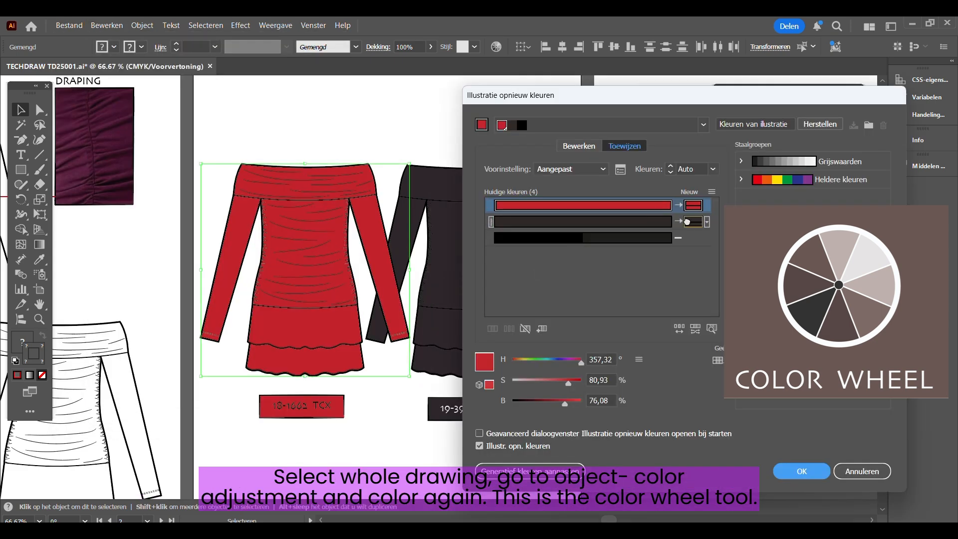
# Step: Recolour the red dress's drape lines to hue 357.32, saturation 89% and brightness 31%, and assign a new colour to the black row
pyautogui.moveTo(687, 222); pyautogui.dragTo(690, 223)
pyautogui.click(691, 238)
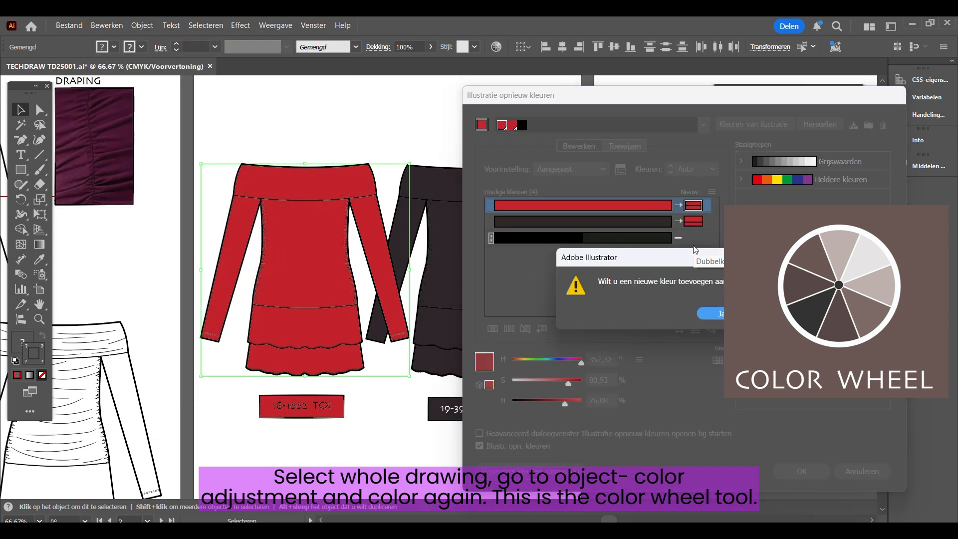
pyautogui.click(717, 313)
pyautogui.click(693, 225)
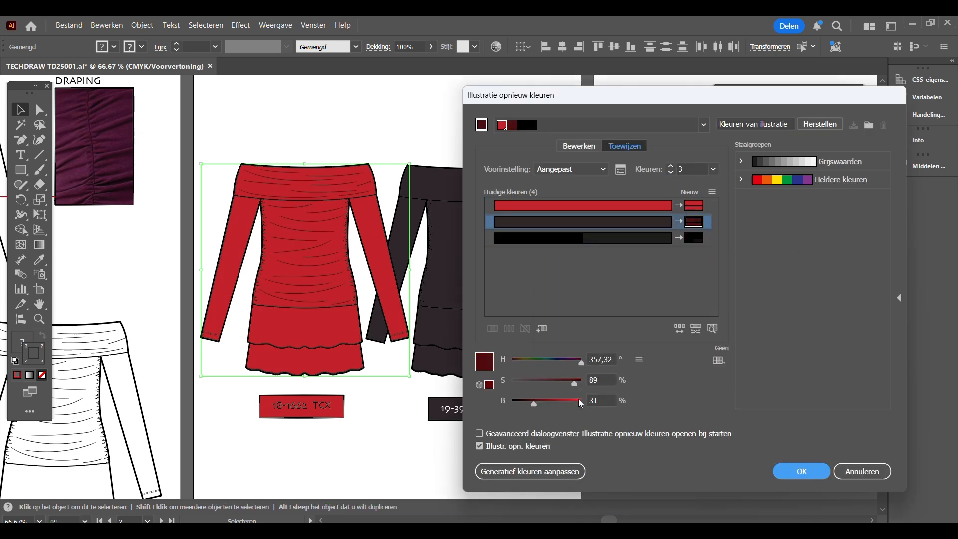
pyautogui.click(797, 473)
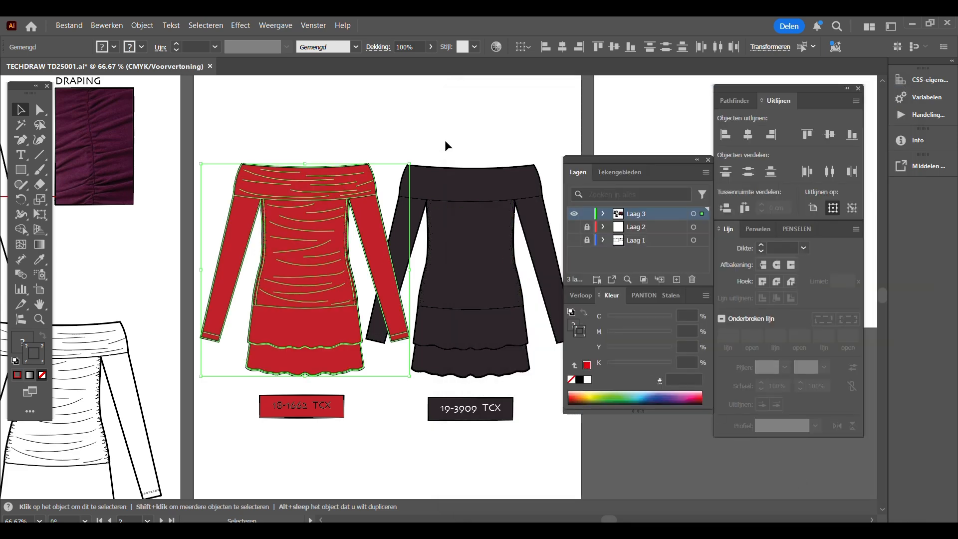
# Step: Recolour the dark dress's drape lines to hue 330, saturation 13.33% and brightness 9%, and assign a new colour to the black row
pyautogui.click(418, 151)
pyautogui.moveTo(523, 371); pyautogui.dragTo(524, 372)
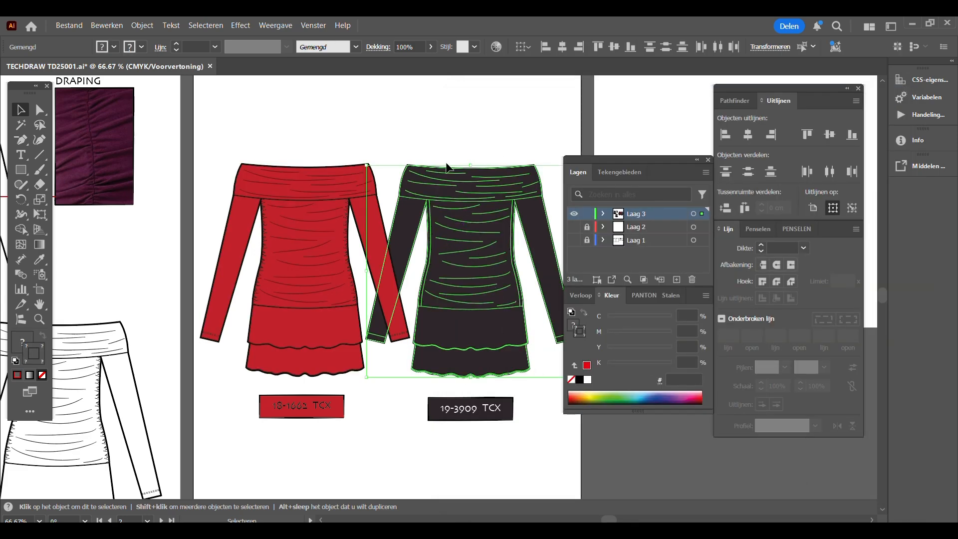
pyautogui.click(67, 26)
pyautogui.moveTo(107, 26)
pyautogui.moveTo(165, 251)
pyautogui.click(431, 255)
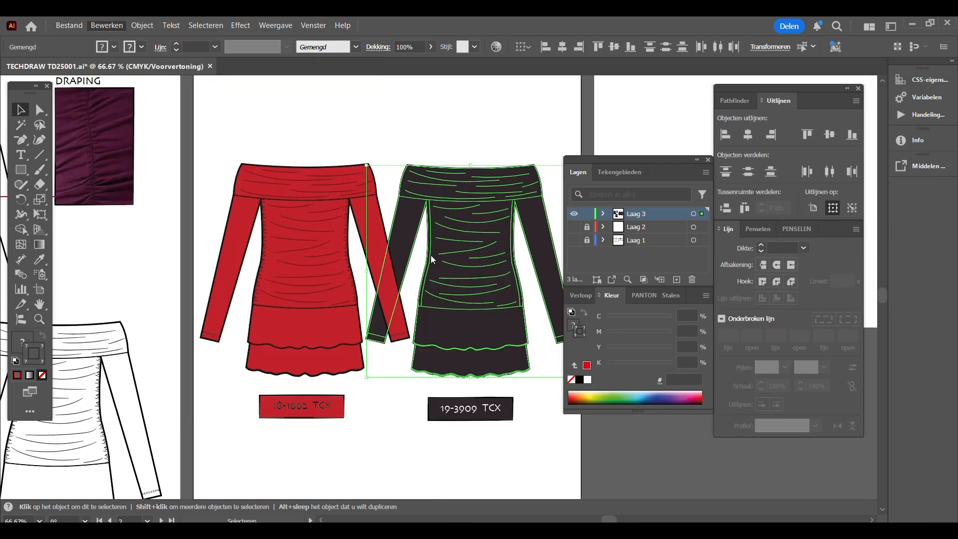
pyautogui.click(704, 480)
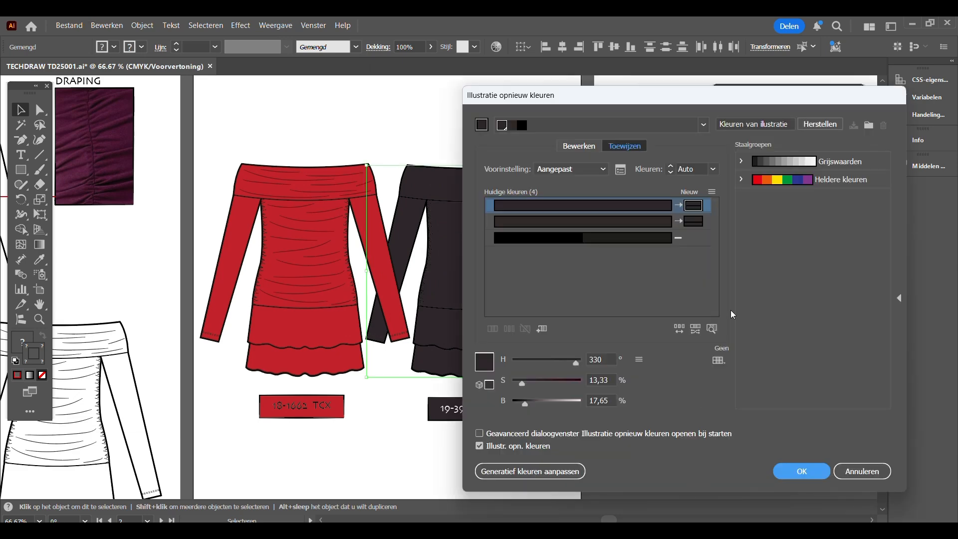
pyautogui.click(691, 240)
pyautogui.click(713, 336)
pyautogui.moveTo(693, 222); pyautogui.dragTo(693, 260)
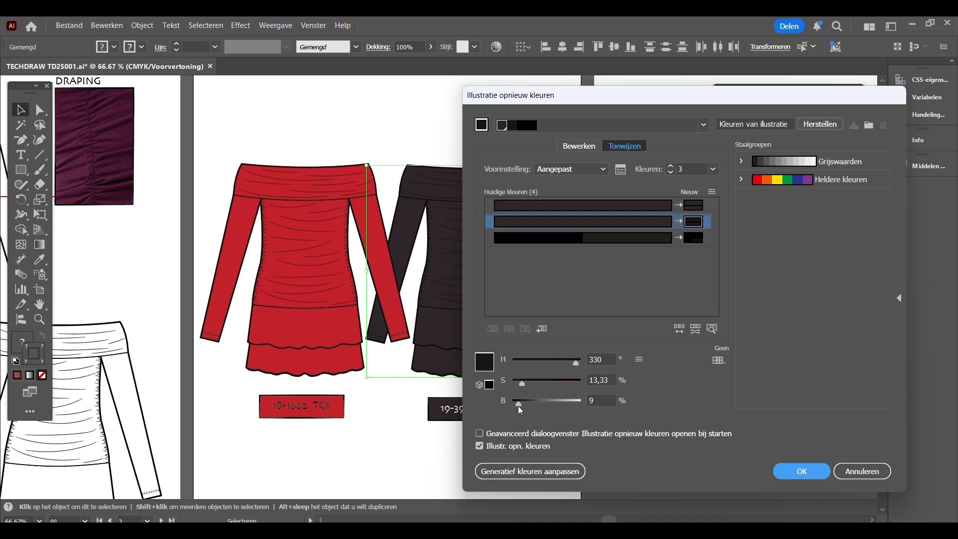
pyautogui.click(788, 470)
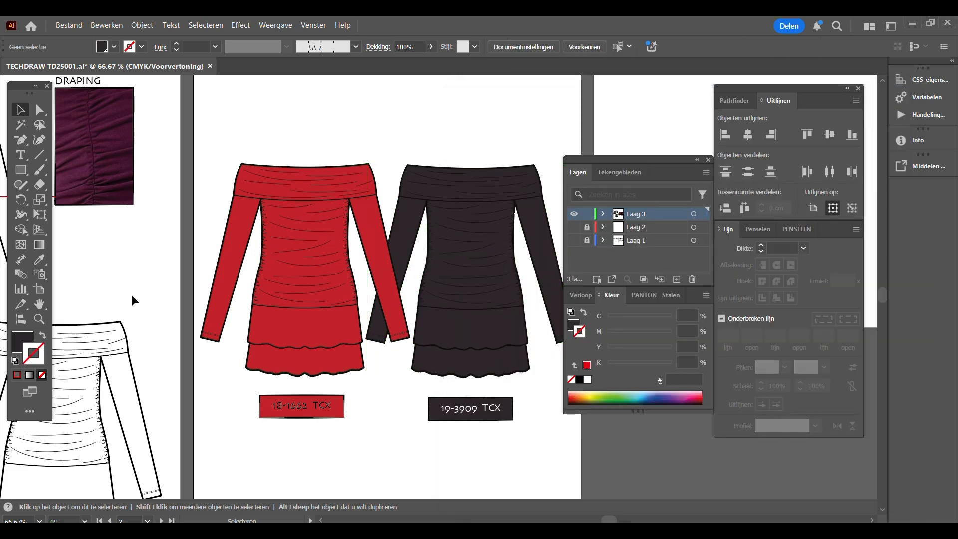
pyautogui.press('z')
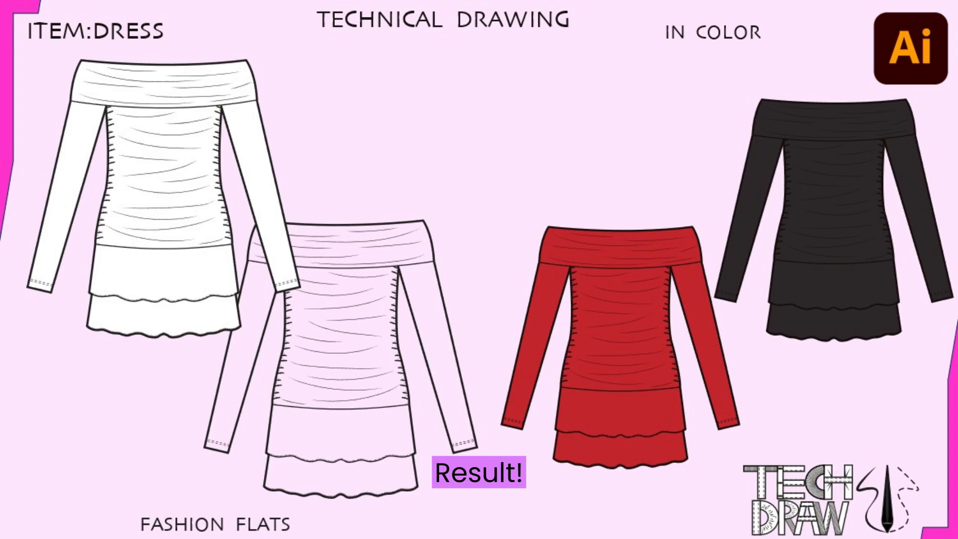